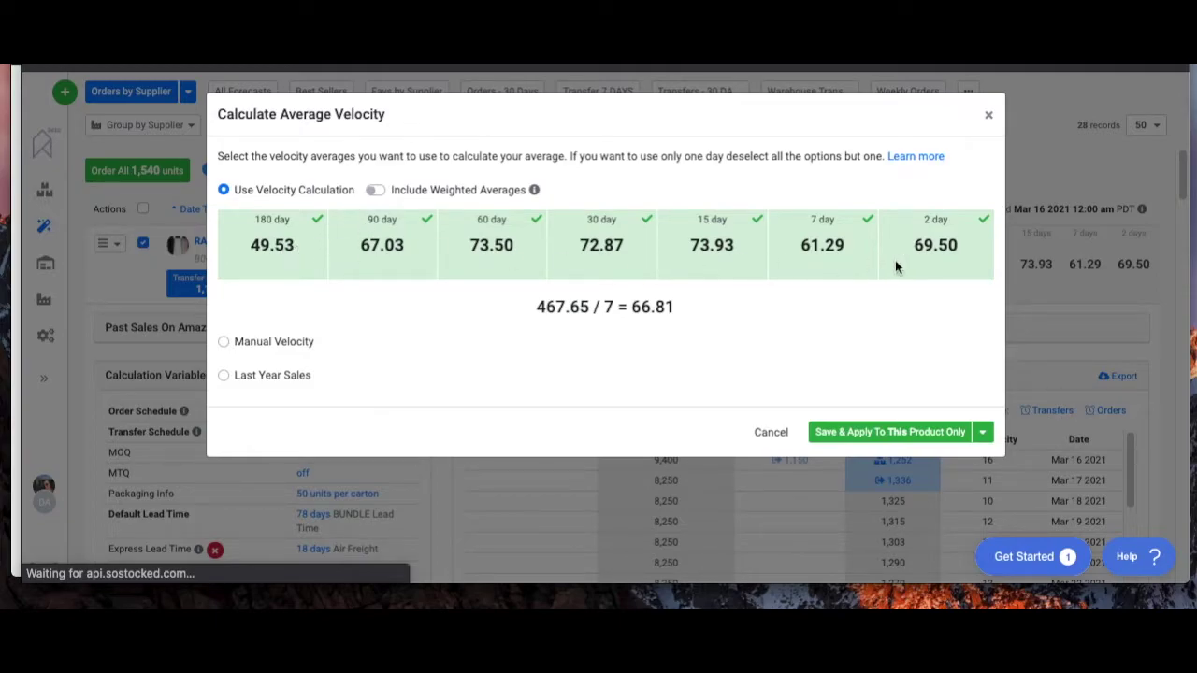
# - Uncheck the 180, 90, 60, 30 and 15 day average tiles
pyautogui.click(277, 258)
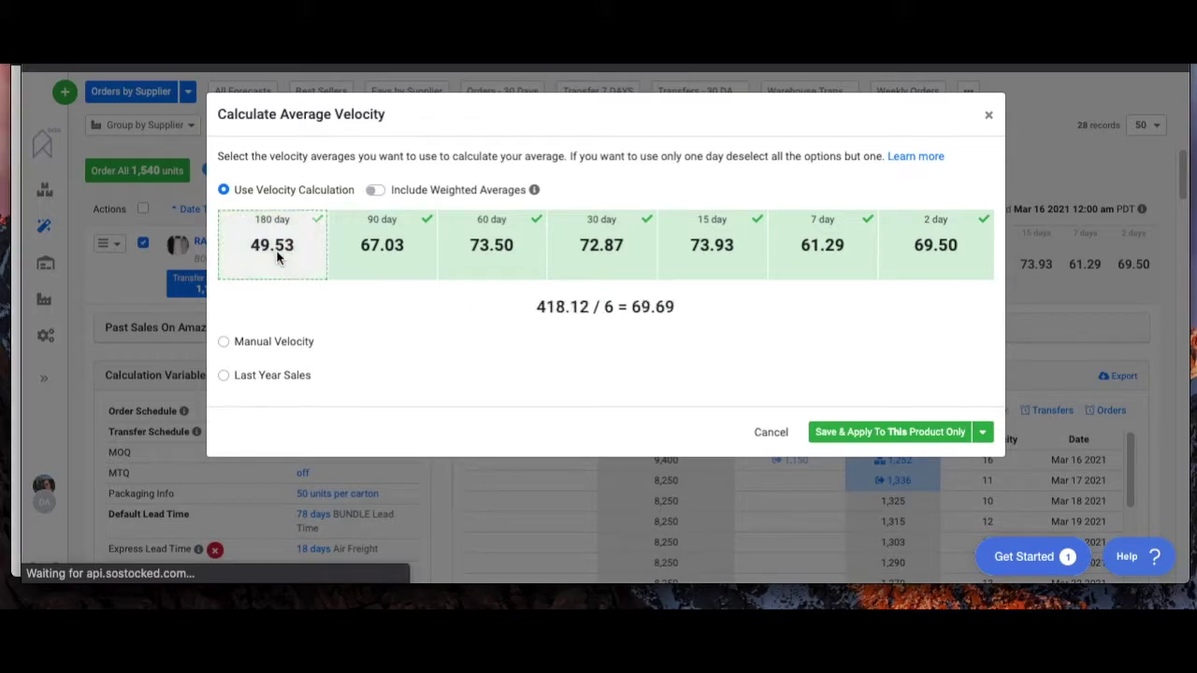
pyautogui.click(374, 257)
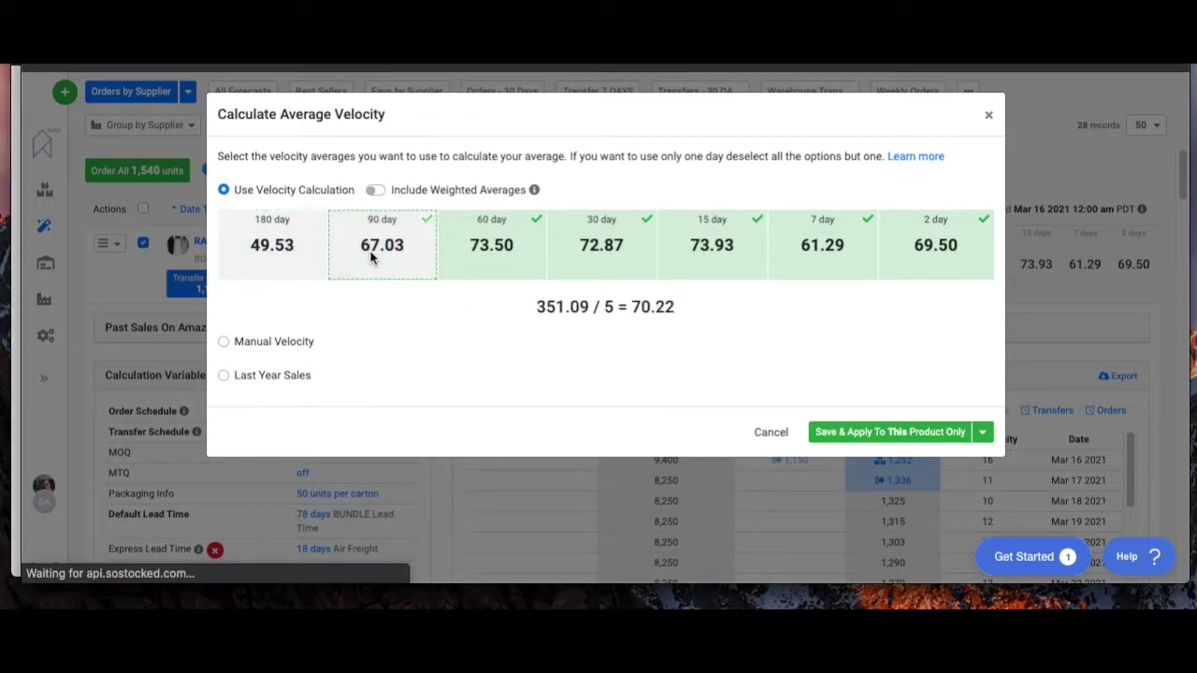
pyautogui.click(487, 259)
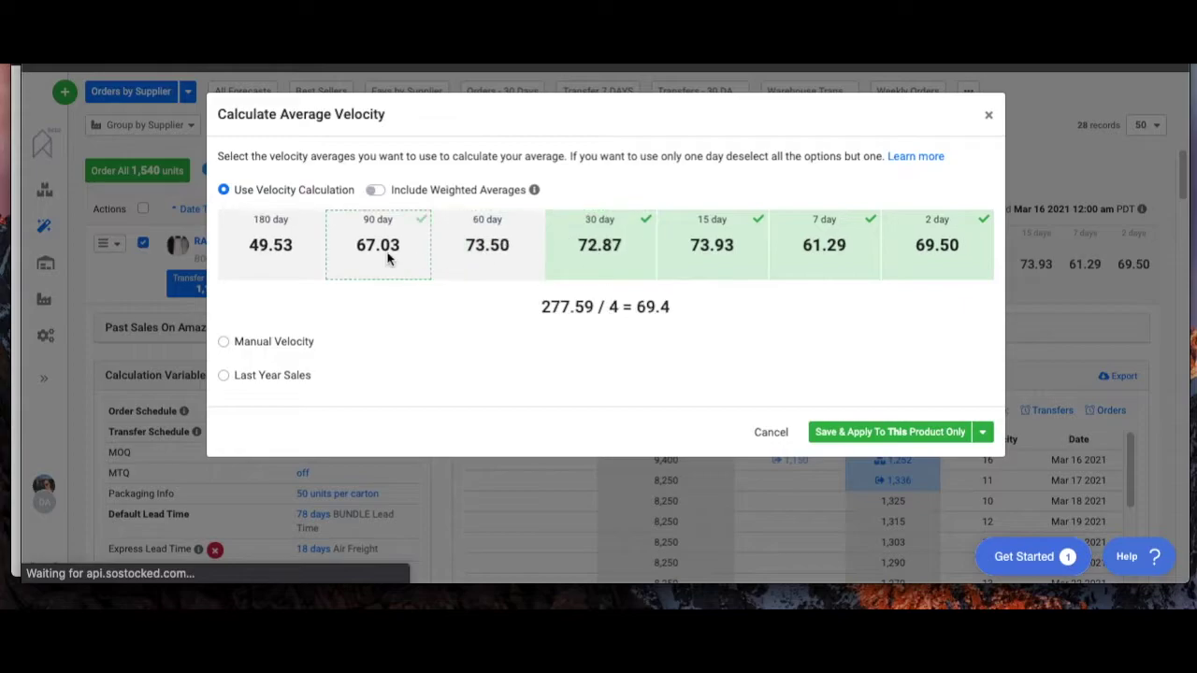
pyautogui.click(604, 266)
pyautogui.click(724, 260)
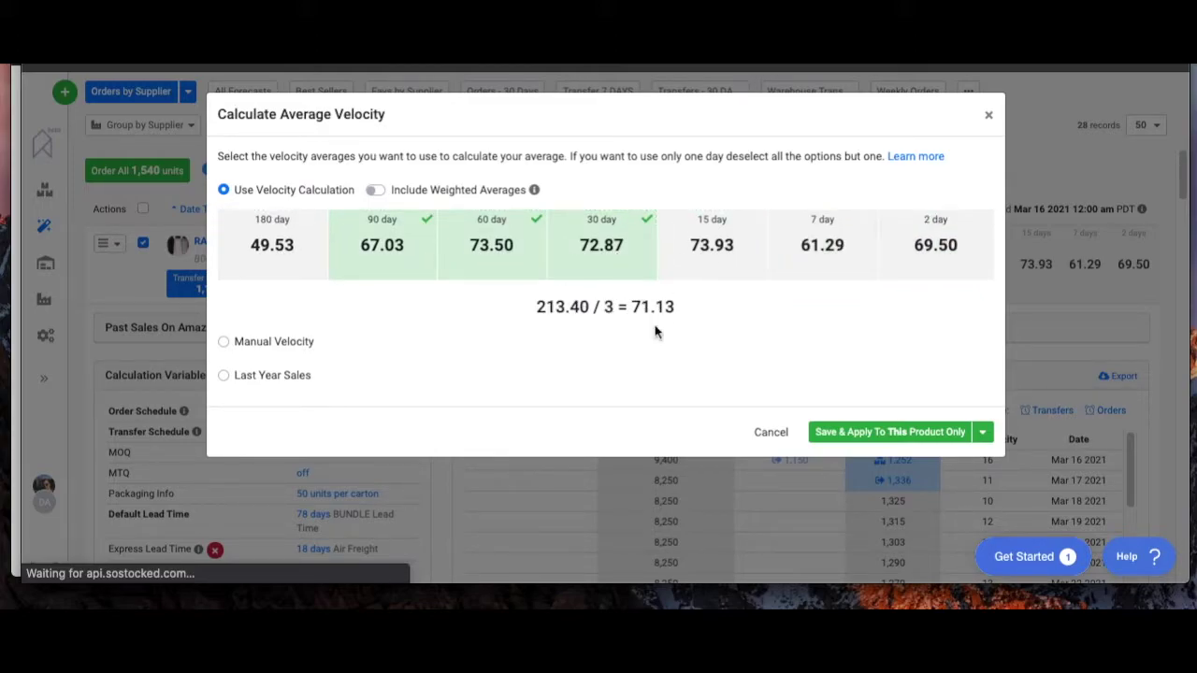
# - Exclude the 90, 60 and 30 day averages and include 7-day and 2-day, giving 65.4
pyautogui.click(381, 245)
pyautogui.click(491, 245)
pyautogui.click(614, 245)
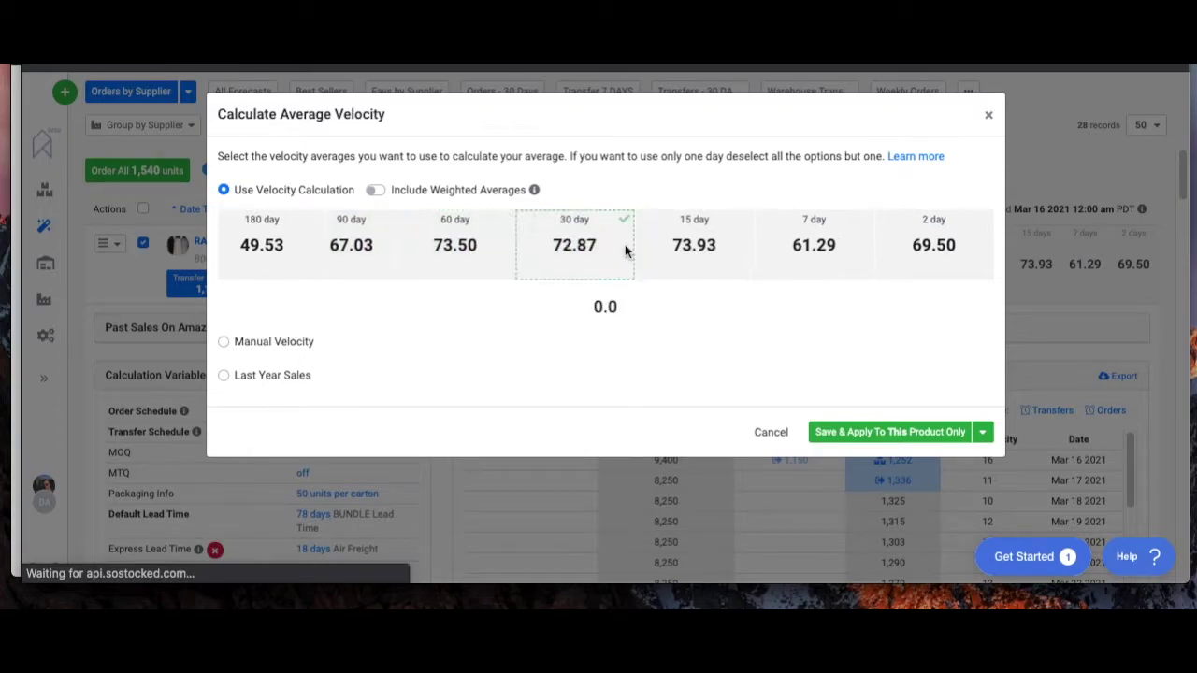
pyautogui.click(813, 245)
pyautogui.click(921, 245)
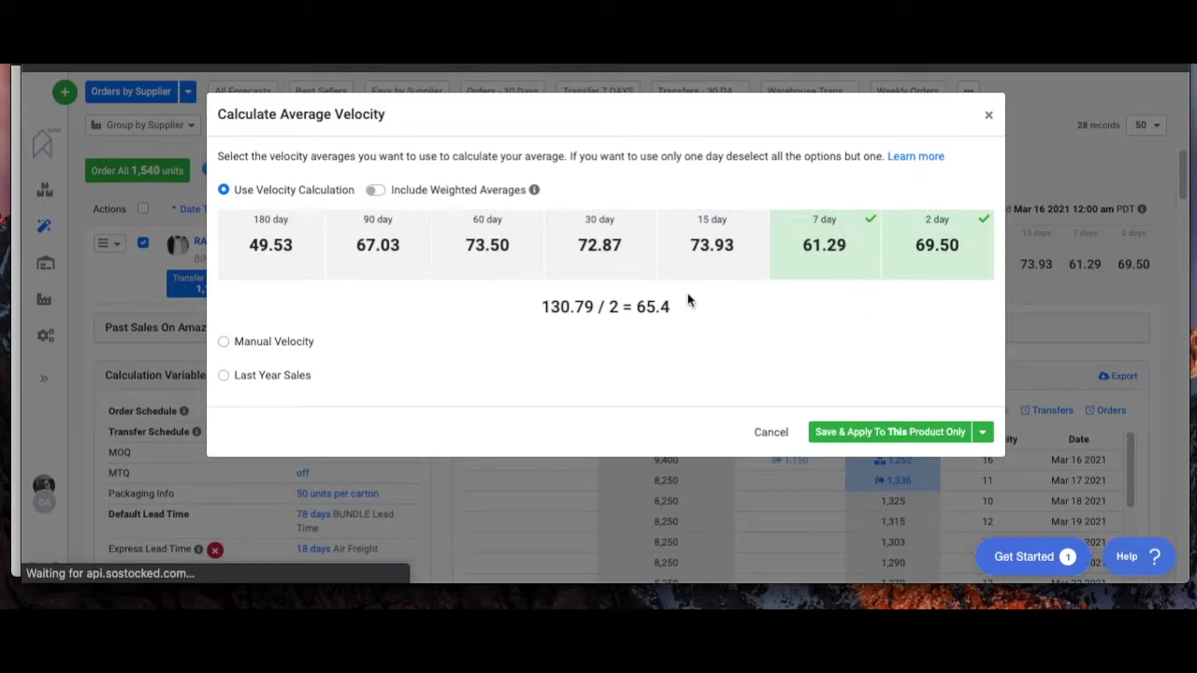
# - Try a manual velocity of 10.00 units per day, then switch to Last Year Sales
pyautogui.click(225, 343)
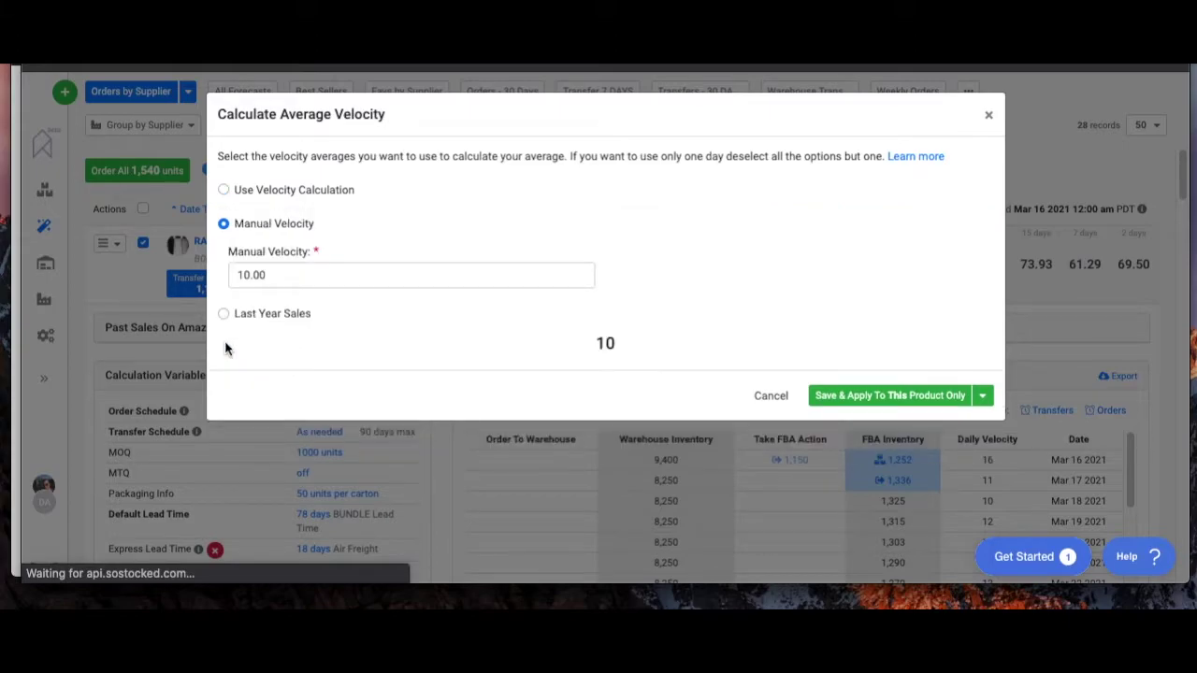
pyautogui.click(279, 274)
pyautogui.click(313, 271)
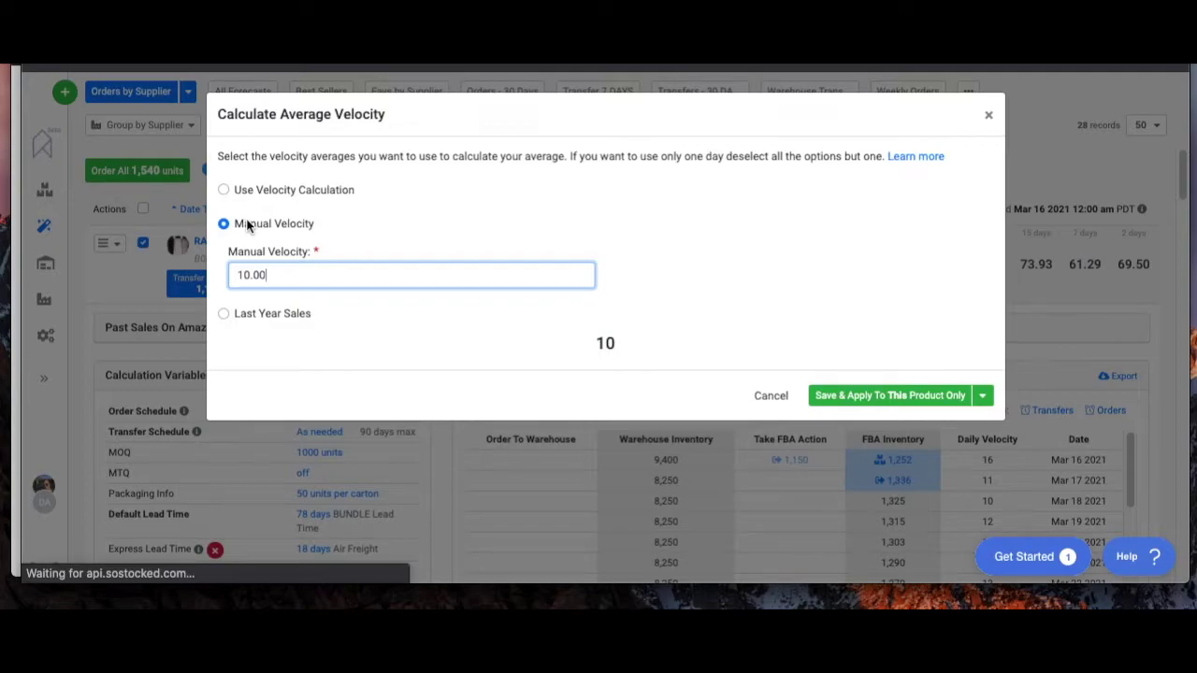
pyautogui.click(223, 316)
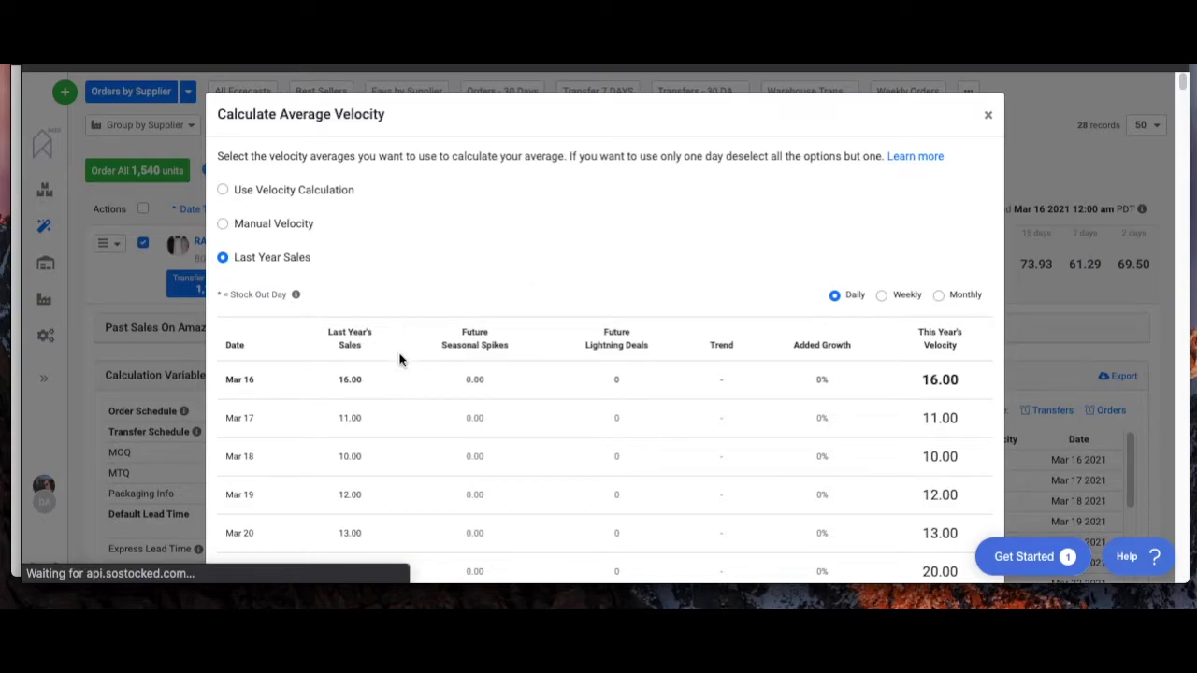
# - Review the Last Year Sales daily table and highlight the 24.03 stock-out estimate for Mar 25
pyautogui.scroll(-1, 414, 299)
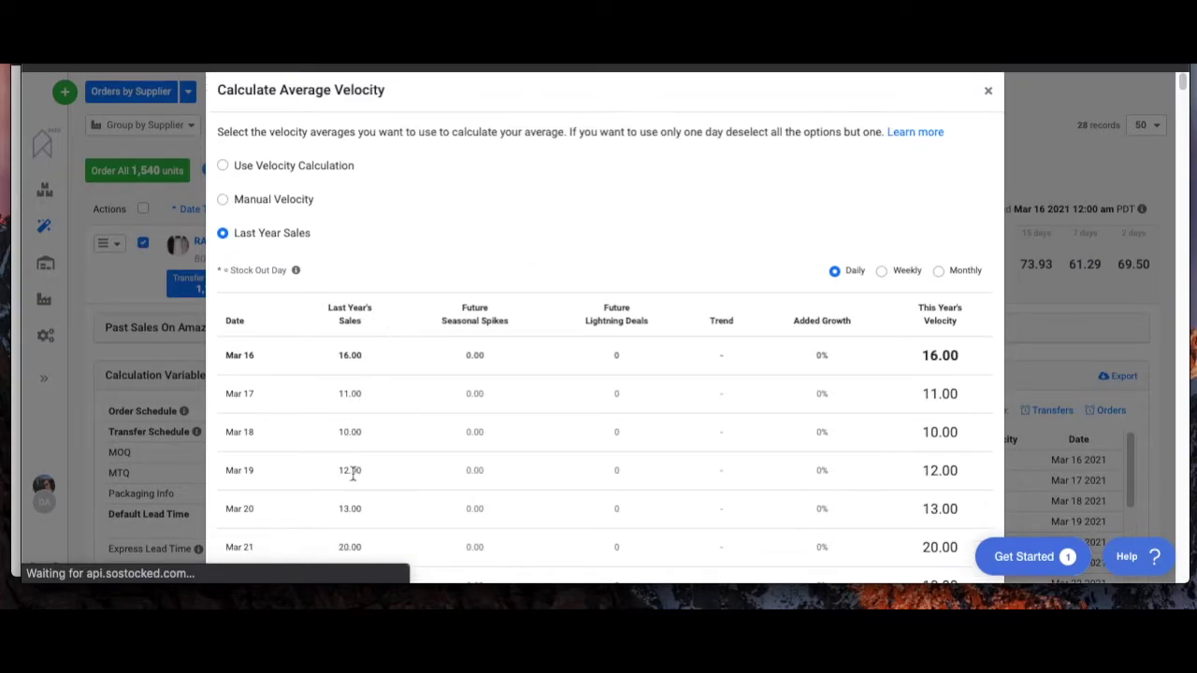
pyautogui.scroll(-3, 363, 505)
pyautogui.scroll(-10, 368, 494)
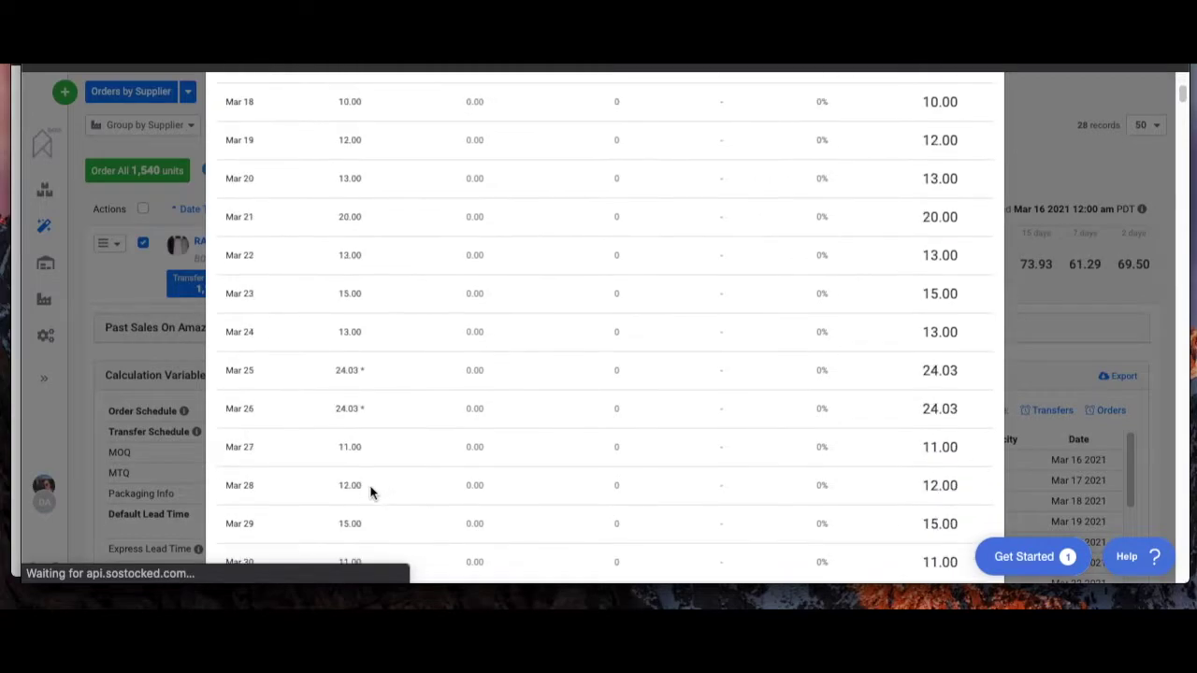
pyautogui.scroll(1, 406, 350)
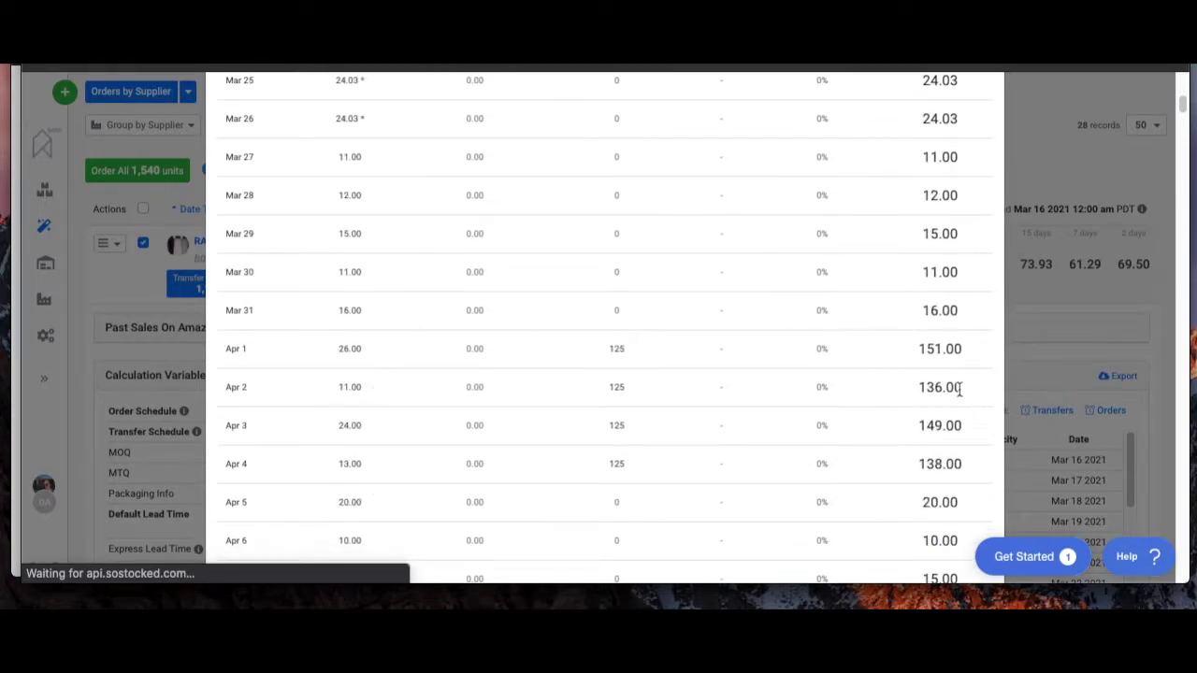
pyautogui.scroll(8, 955, 392)
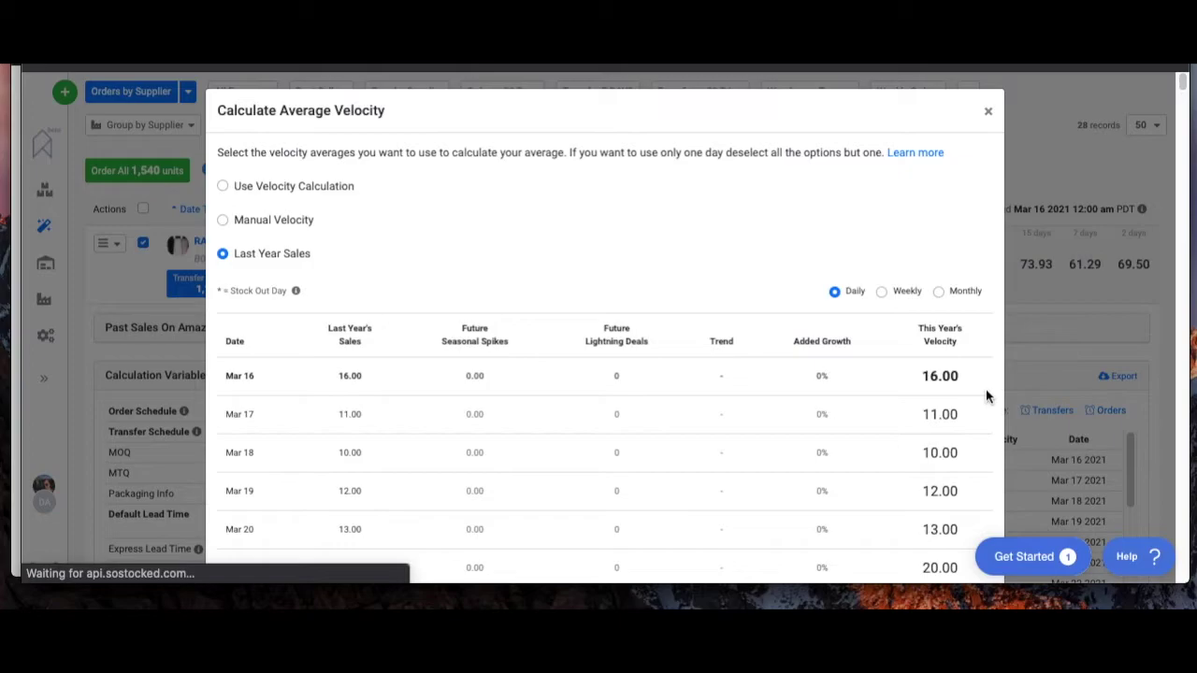
pyautogui.scroll(-1, 986, 389)
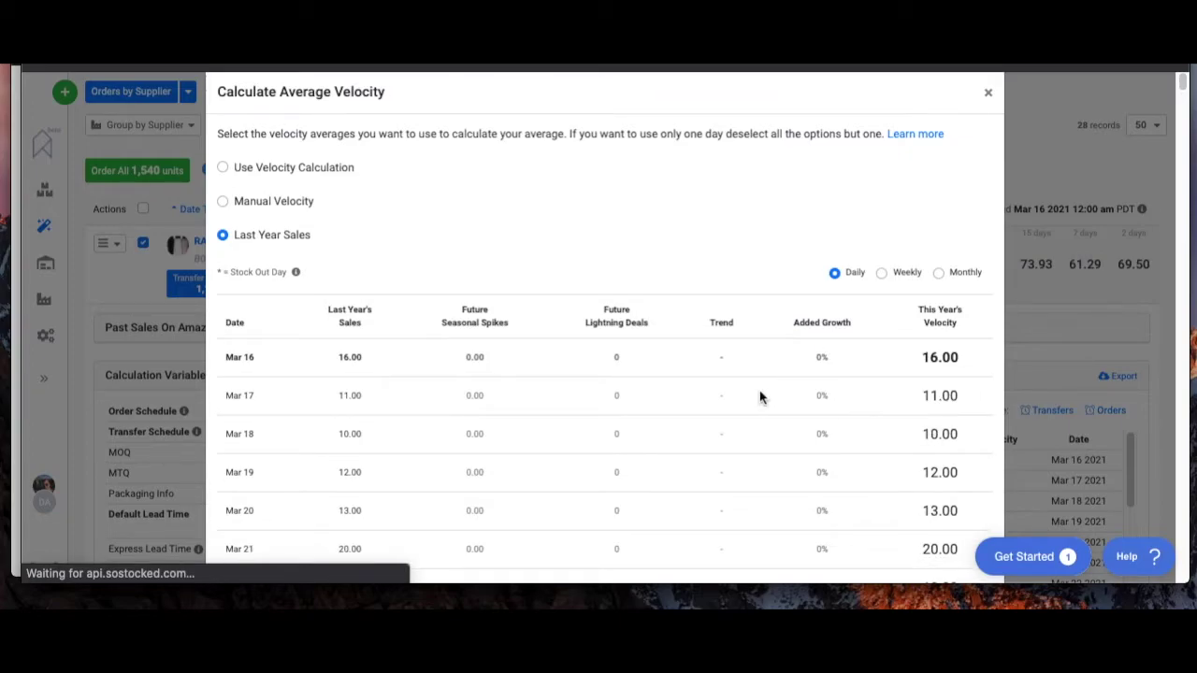
pyautogui.scroll(-3, 387, 446)
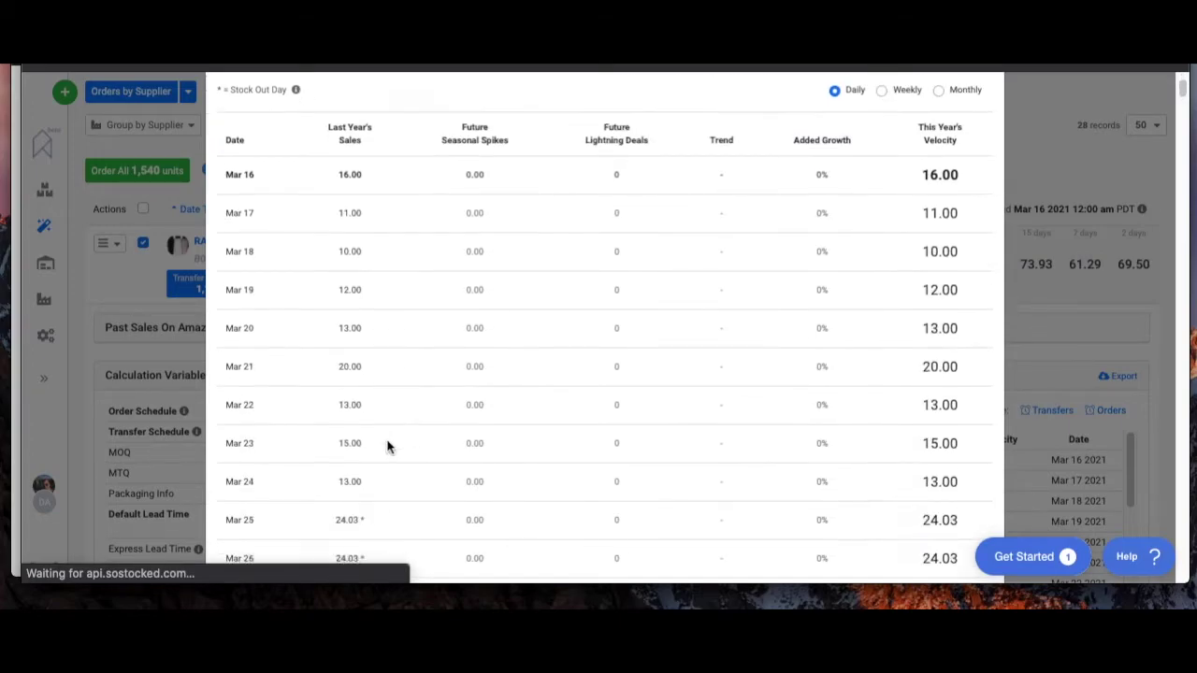
pyautogui.scroll(-2, 387, 446)
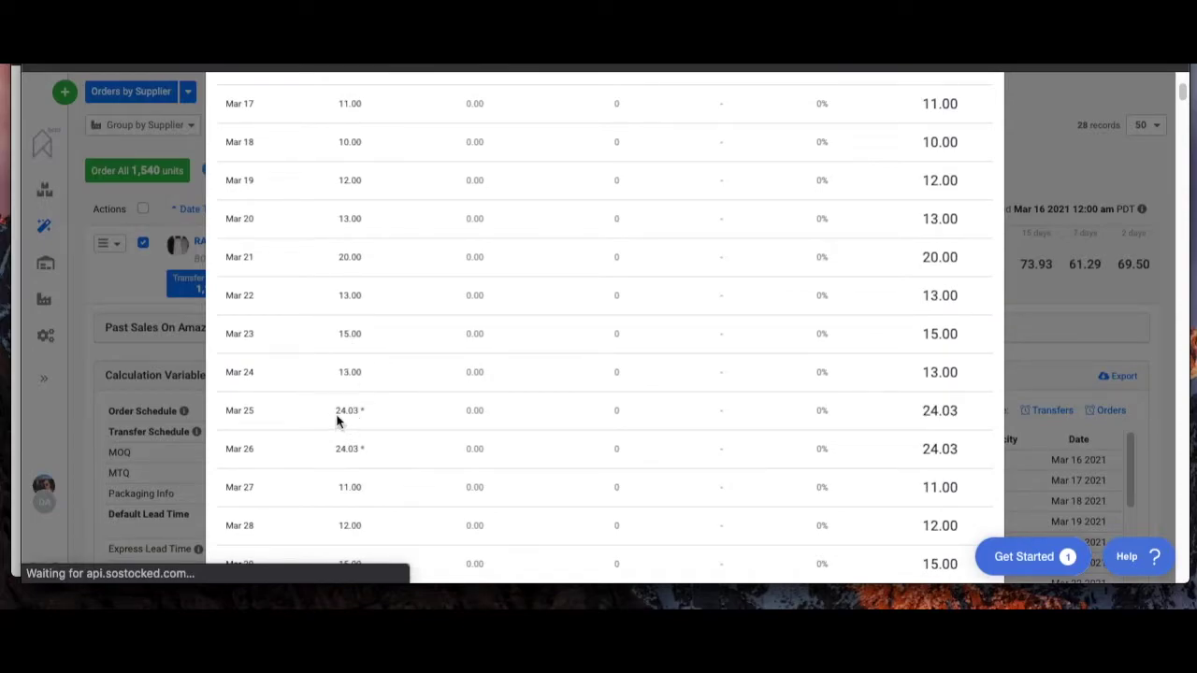
pyautogui.moveTo(337, 410); pyautogui.dragTo(369, 413)
pyautogui.scroll(-3, 377, 454)
pyautogui.scroll(5, 379, 458)
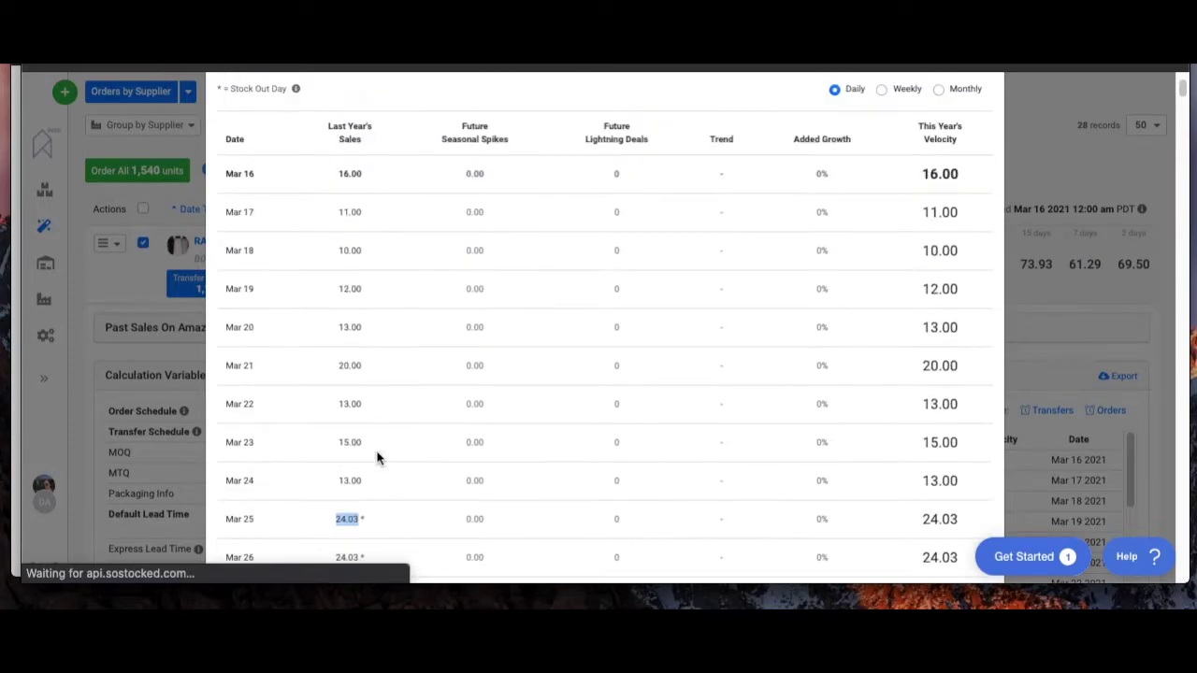
pyautogui.scroll(-1, 377, 457)
pyautogui.scroll(3, 654, 327)
pyautogui.click(940, 181)
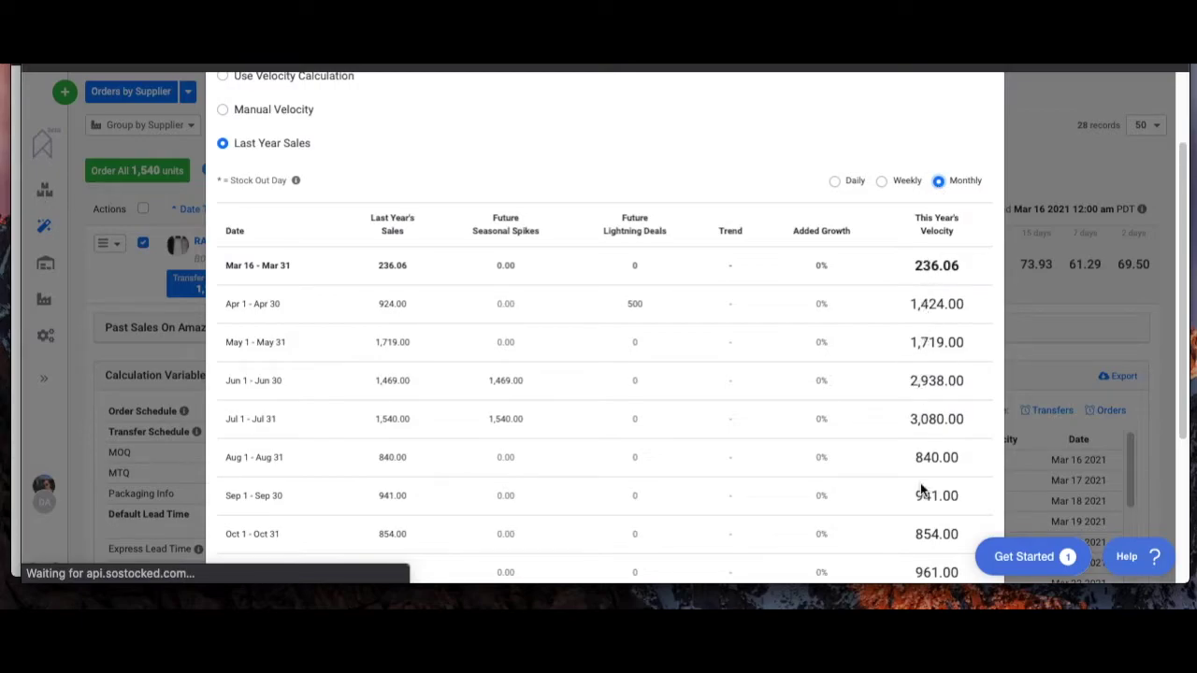
pyautogui.scroll(-1, 921, 467)
pyautogui.scroll(-4, 924, 490)
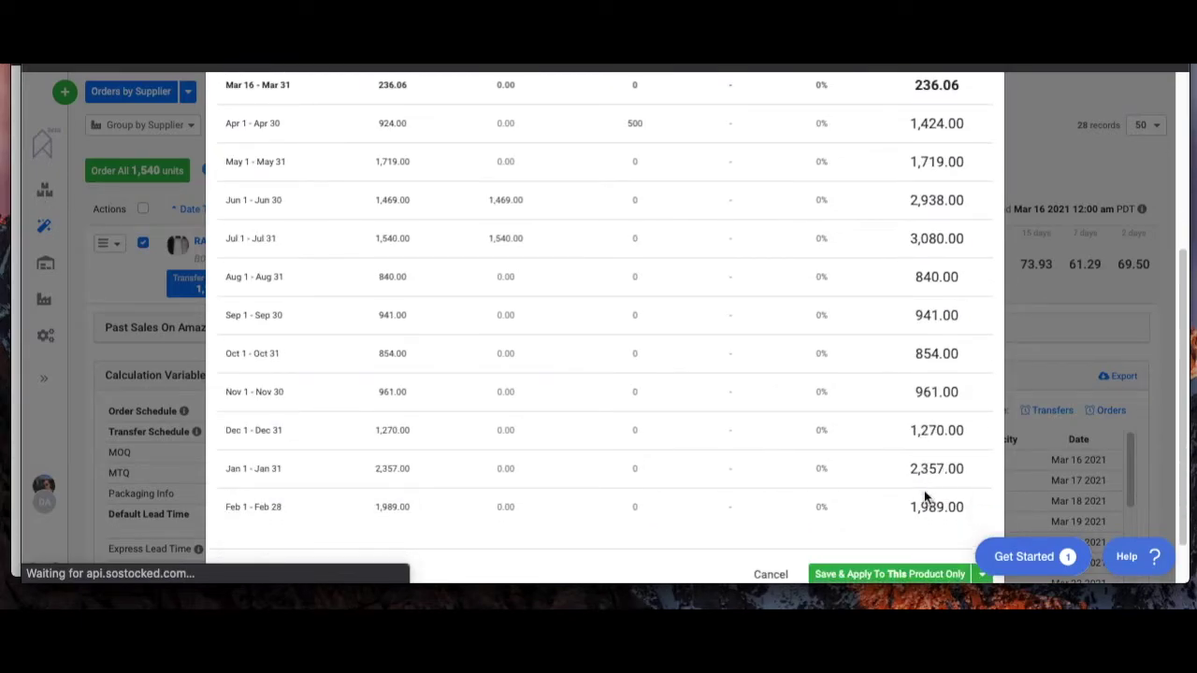
pyautogui.scroll(5, 924, 494)
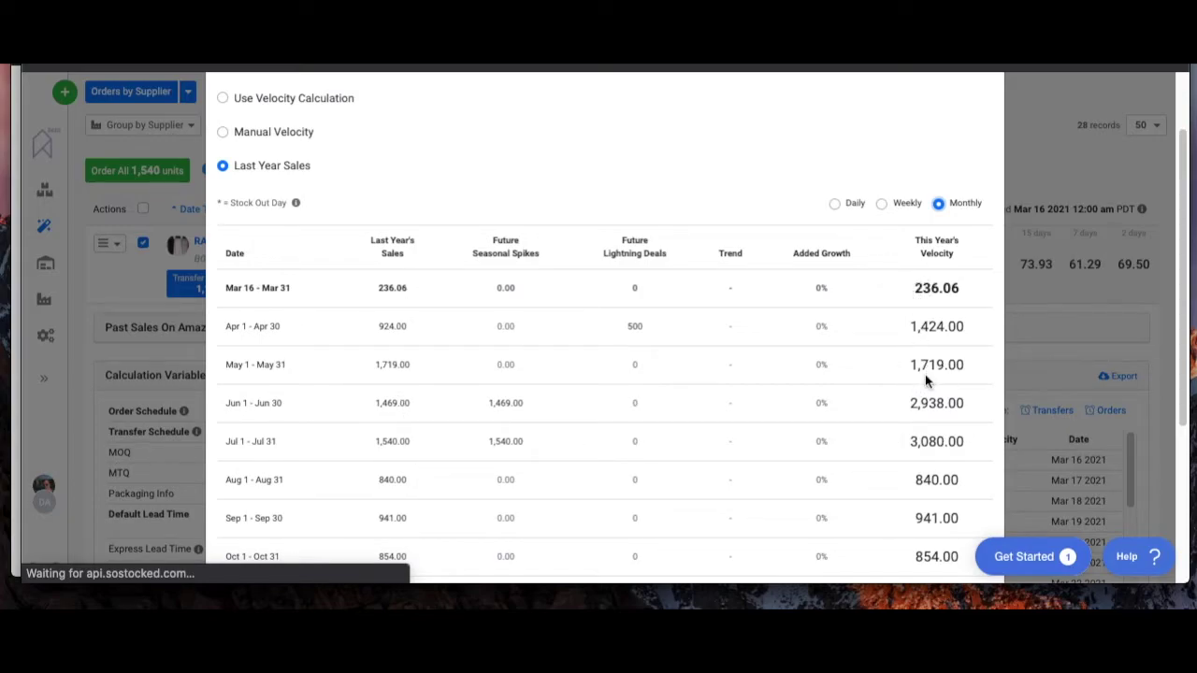
pyautogui.scroll(-1, 925, 374)
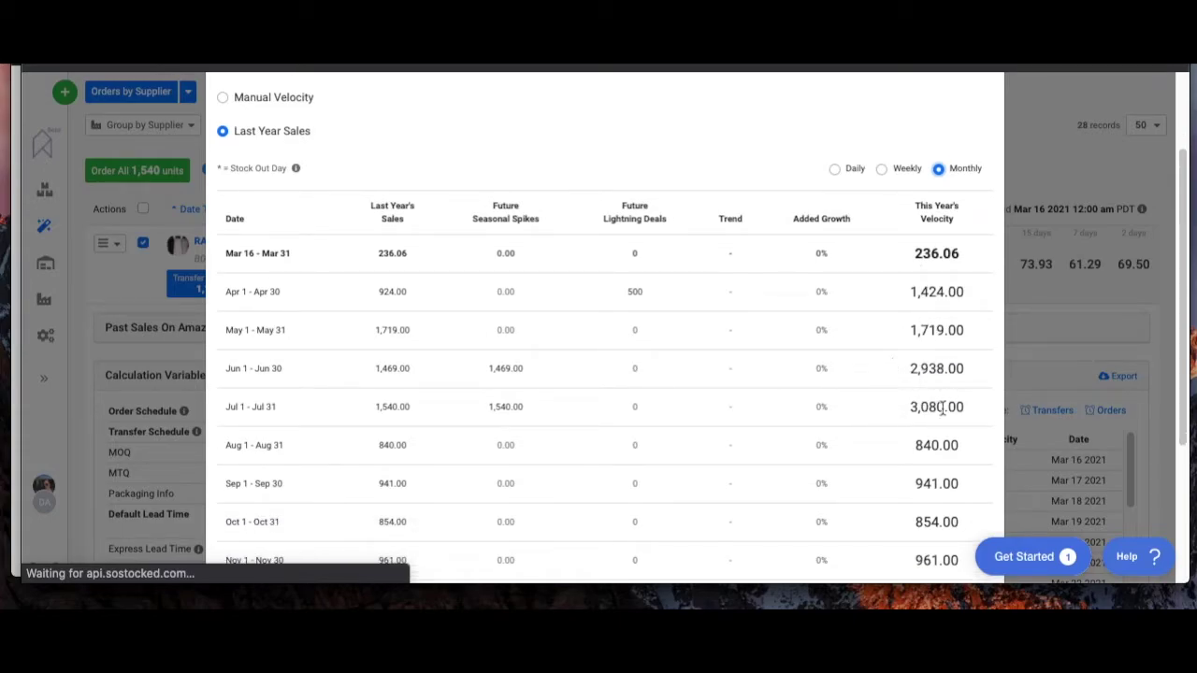
pyautogui.scroll(-2, 940, 449)
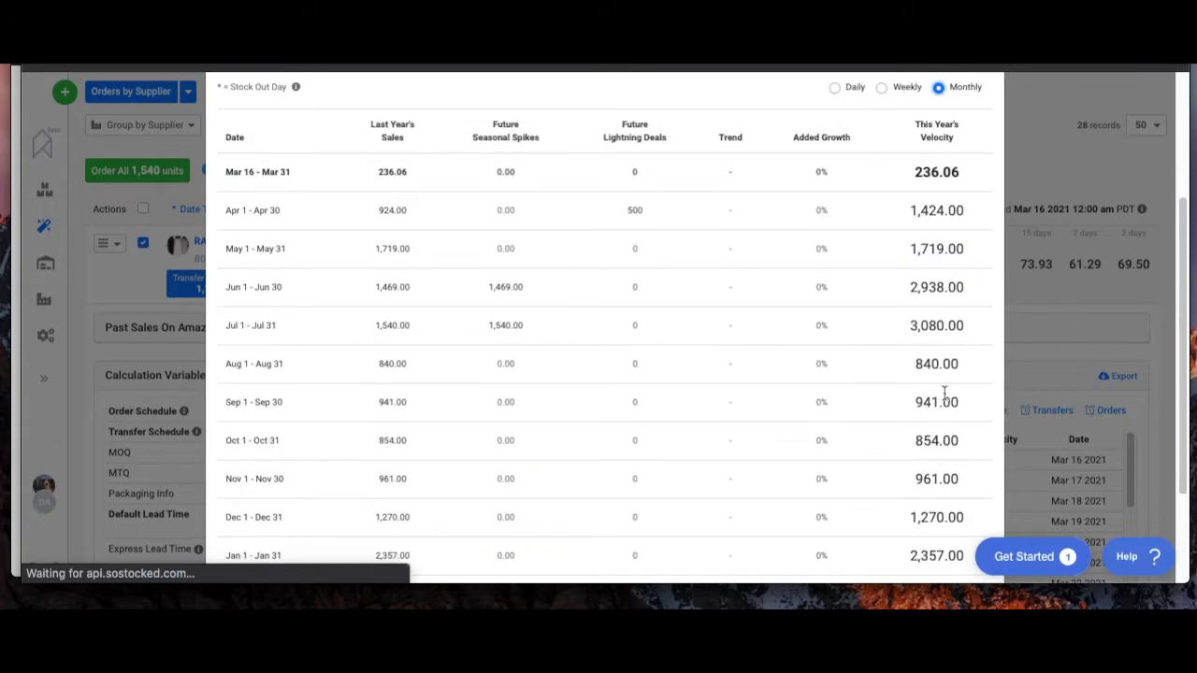
pyautogui.scroll(-2, 943, 393)
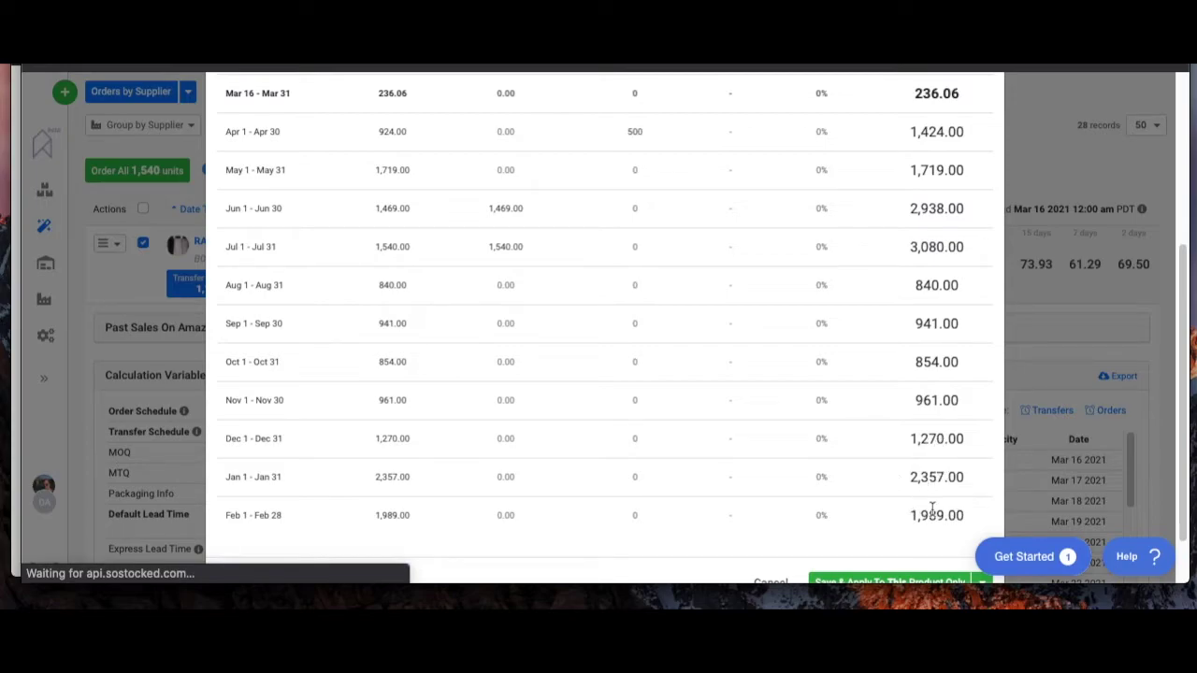
pyautogui.moveTo(908, 476); pyautogui.dragTo(967, 486)
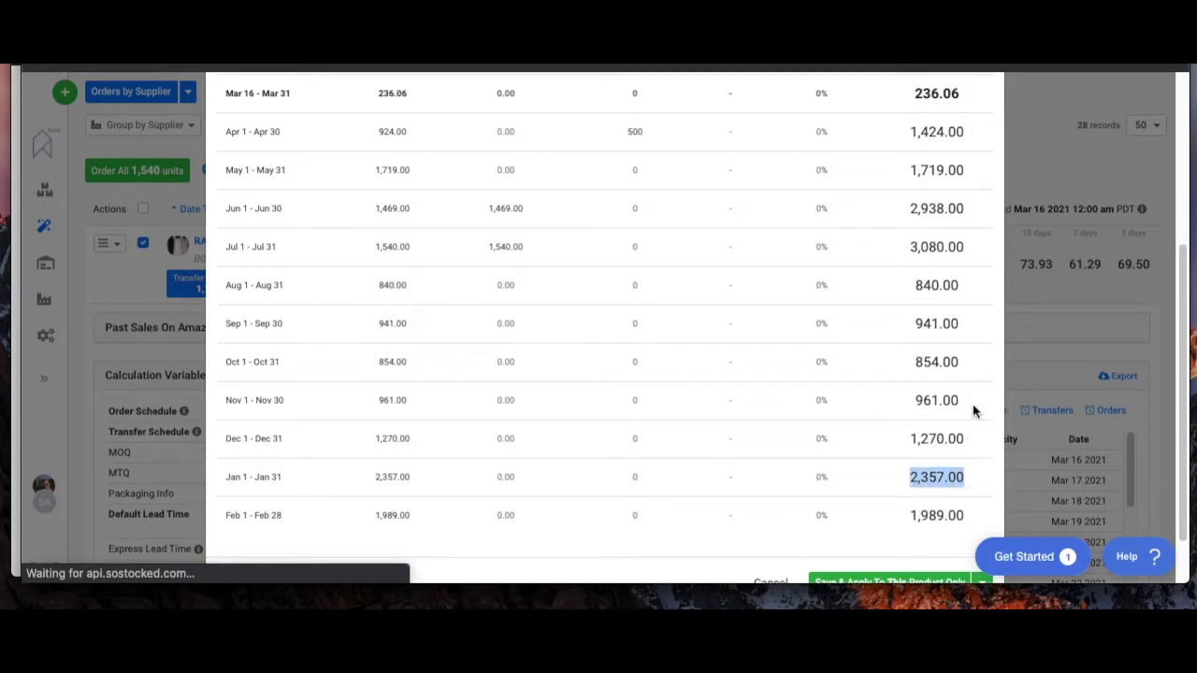
pyautogui.scroll(-1, 972, 412)
pyautogui.click(944, 361)
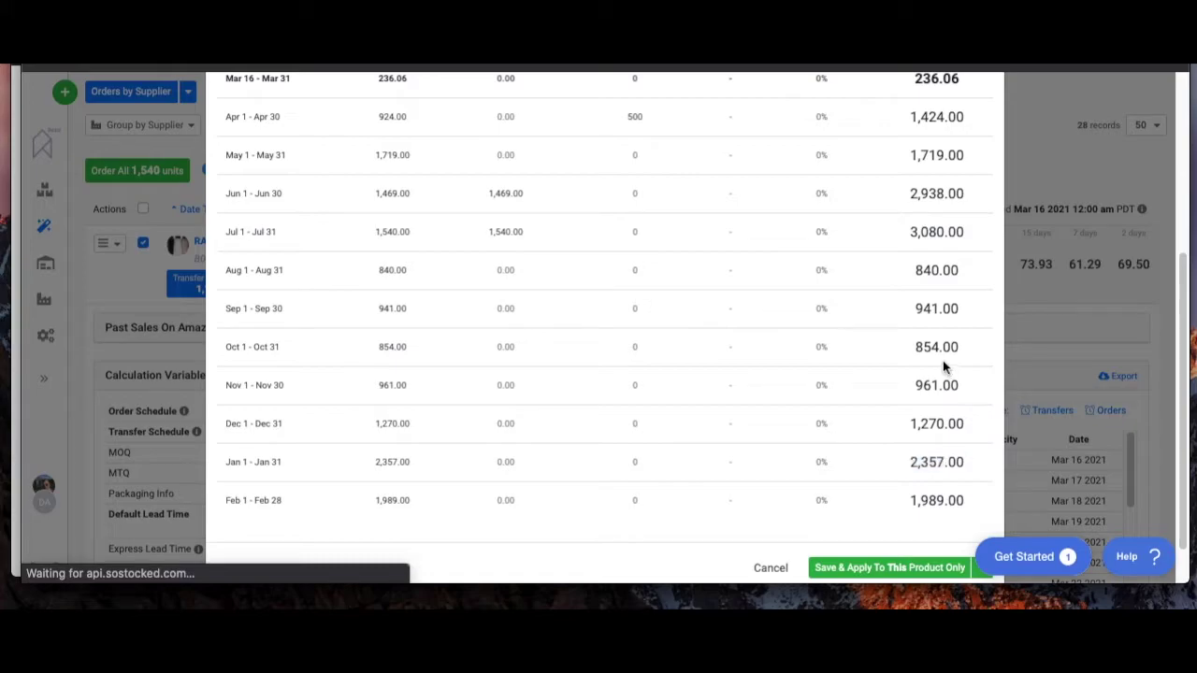
pyautogui.scroll(3, 929, 336)
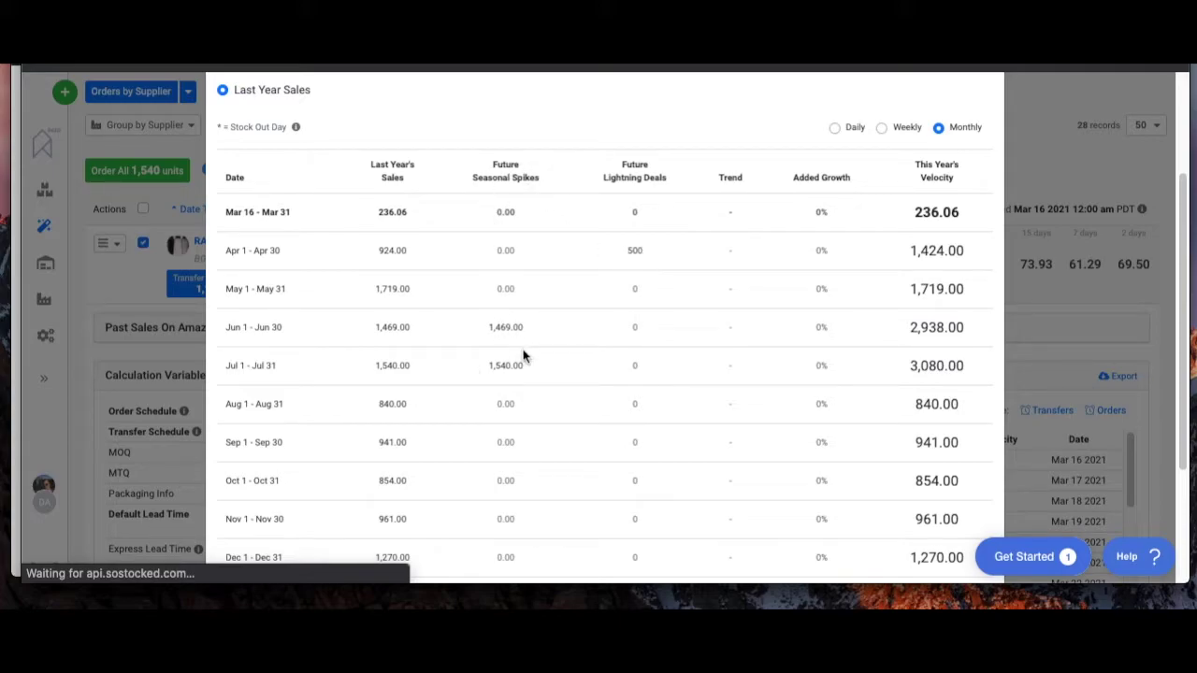
pyautogui.scroll(3, 271, 195)
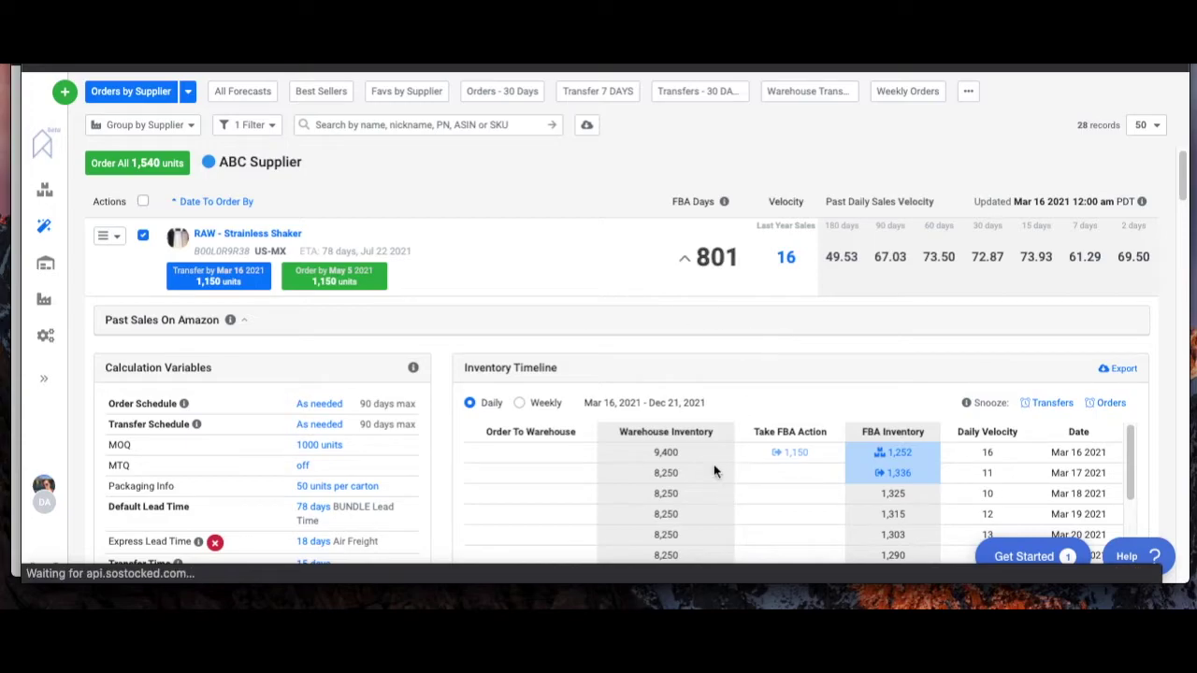
# - Expand the Past Sales On Amazon chart showing weekly sales from Dec 2019 to Mar 2021
pyautogui.scroll(-2, 379, 394)
pyautogui.scroll(-1, 378, 395)
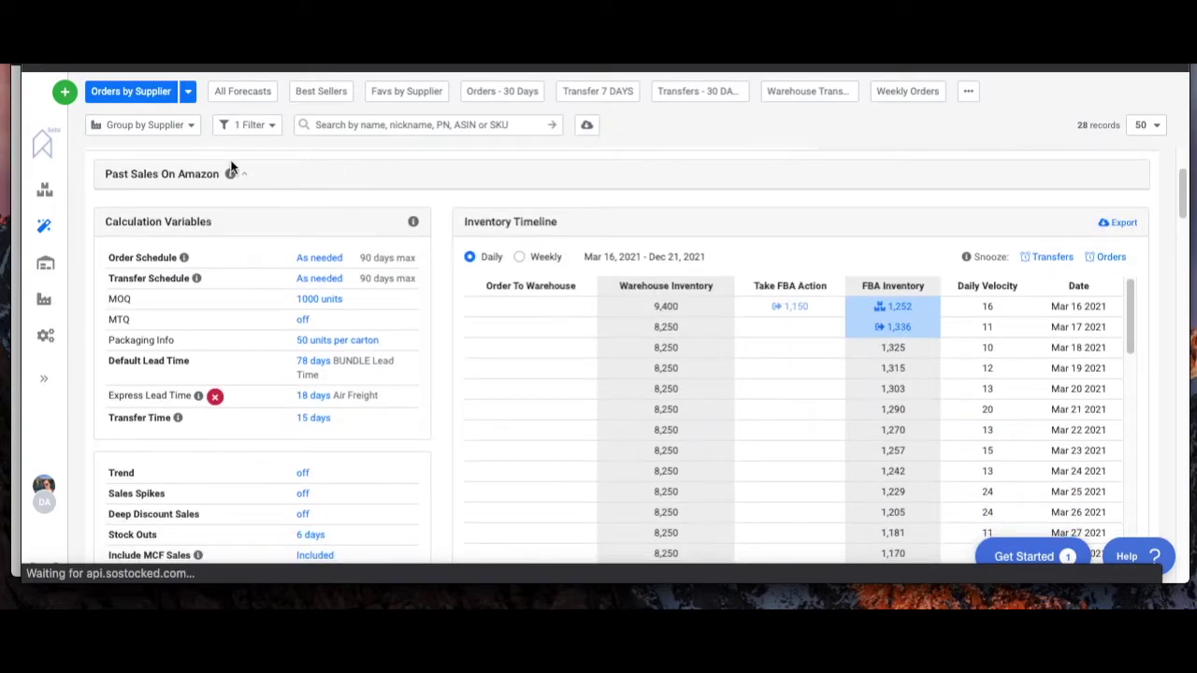
pyautogui.click(244, 178)
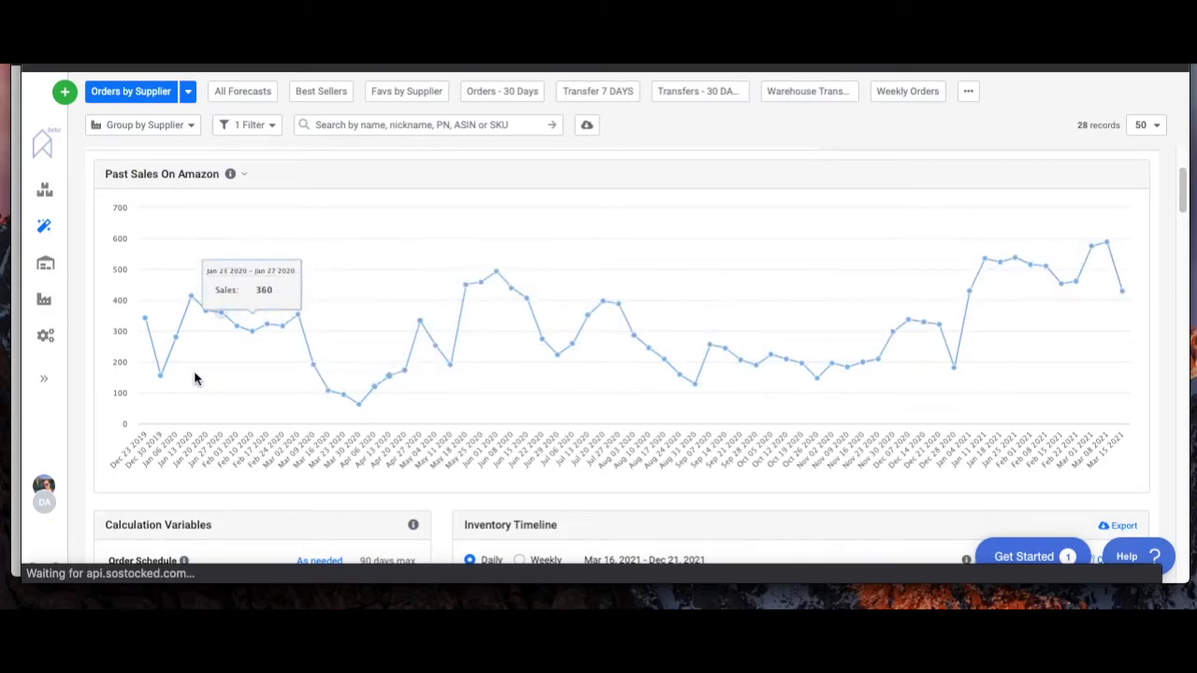
# - Collapse the Past Sales On Amazon chart and move down to the Trend setting
pyautogui.click(242, 176)
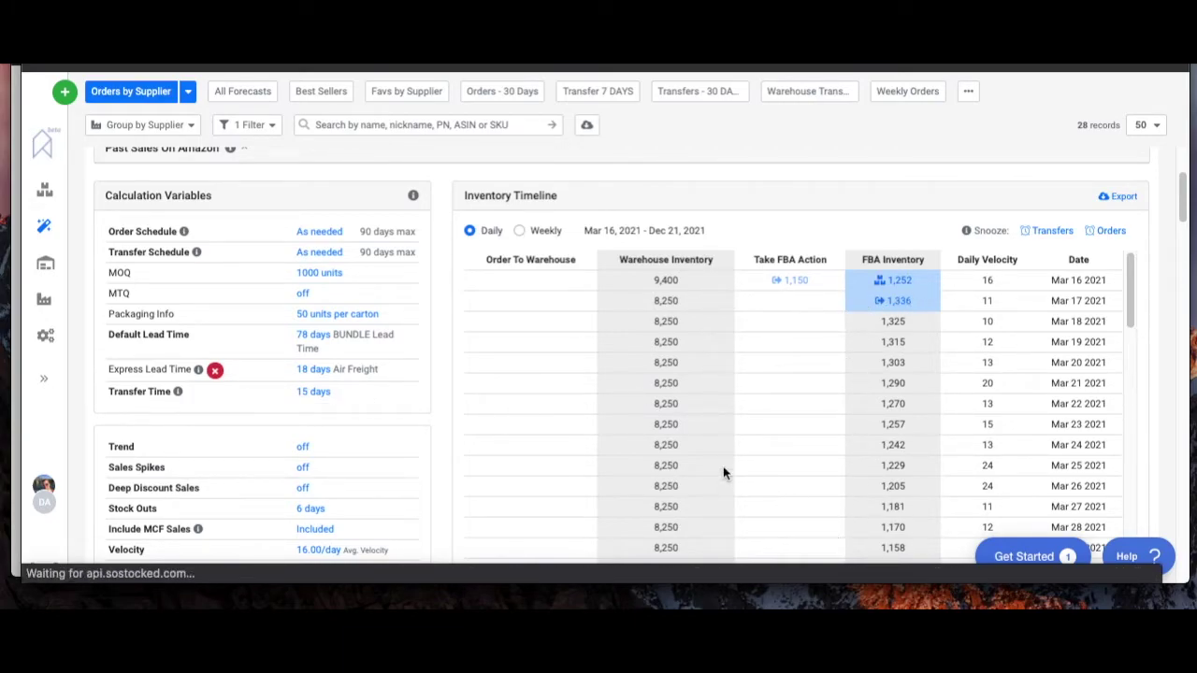
pyautogui.scroll(-2, 346, 341)
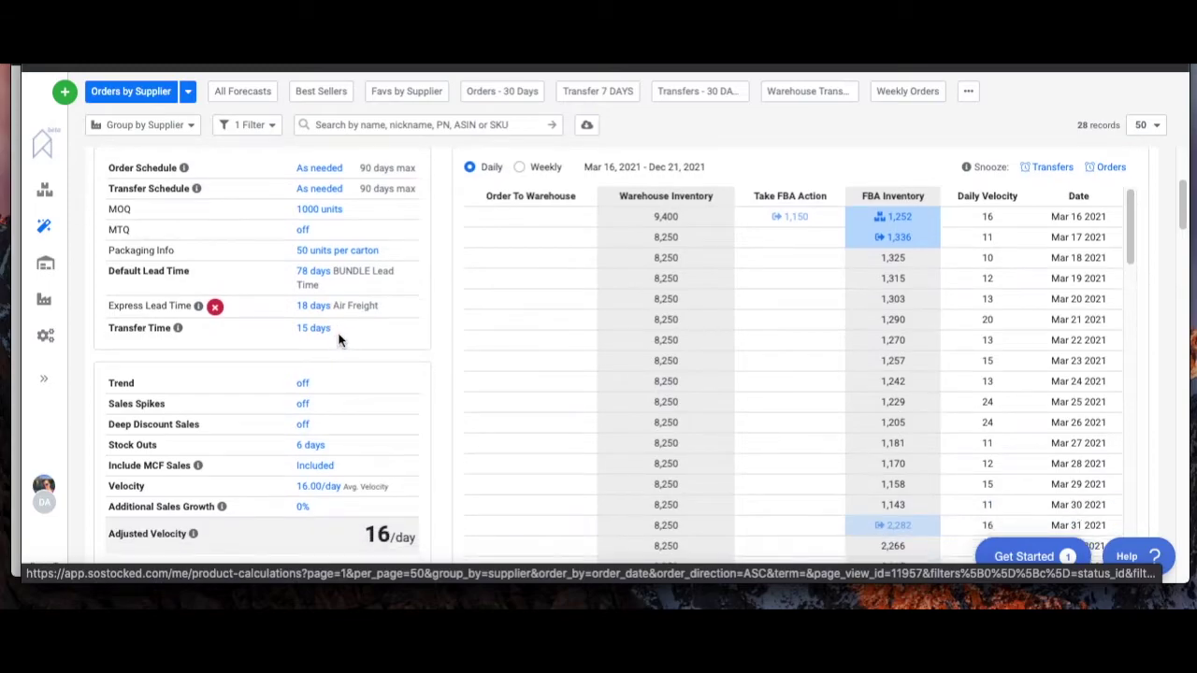
pyautogui.scroll(-2, 347, 339)
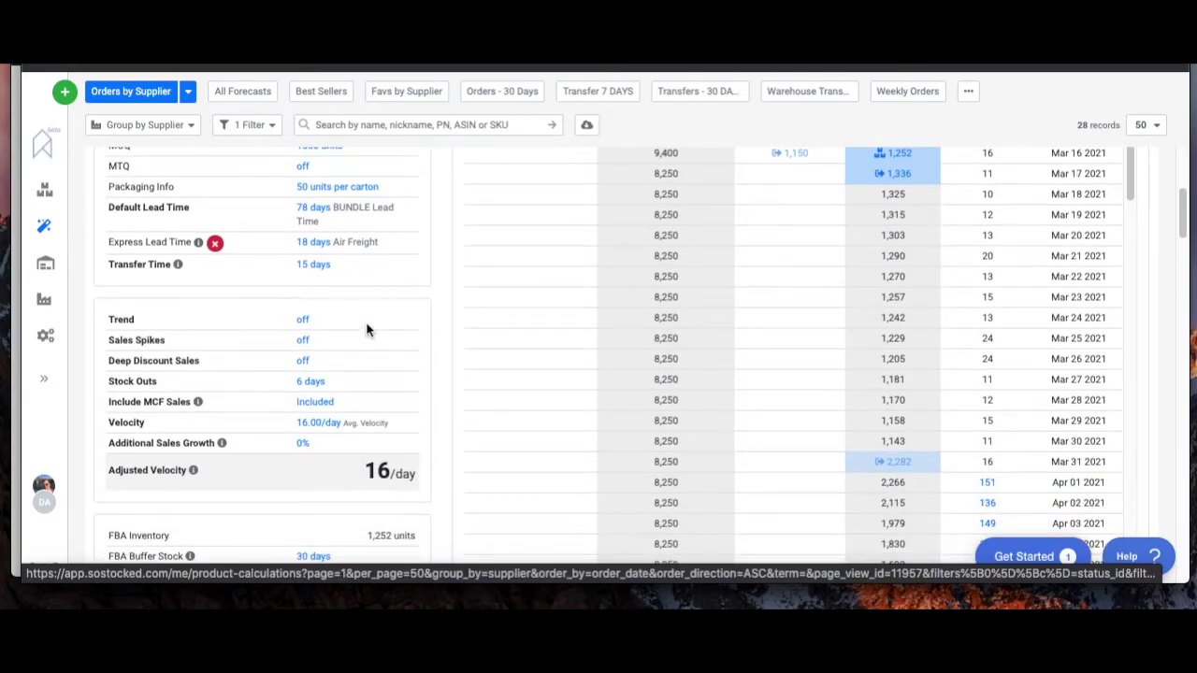
pyautogui.scroll(-1, 367, 329)
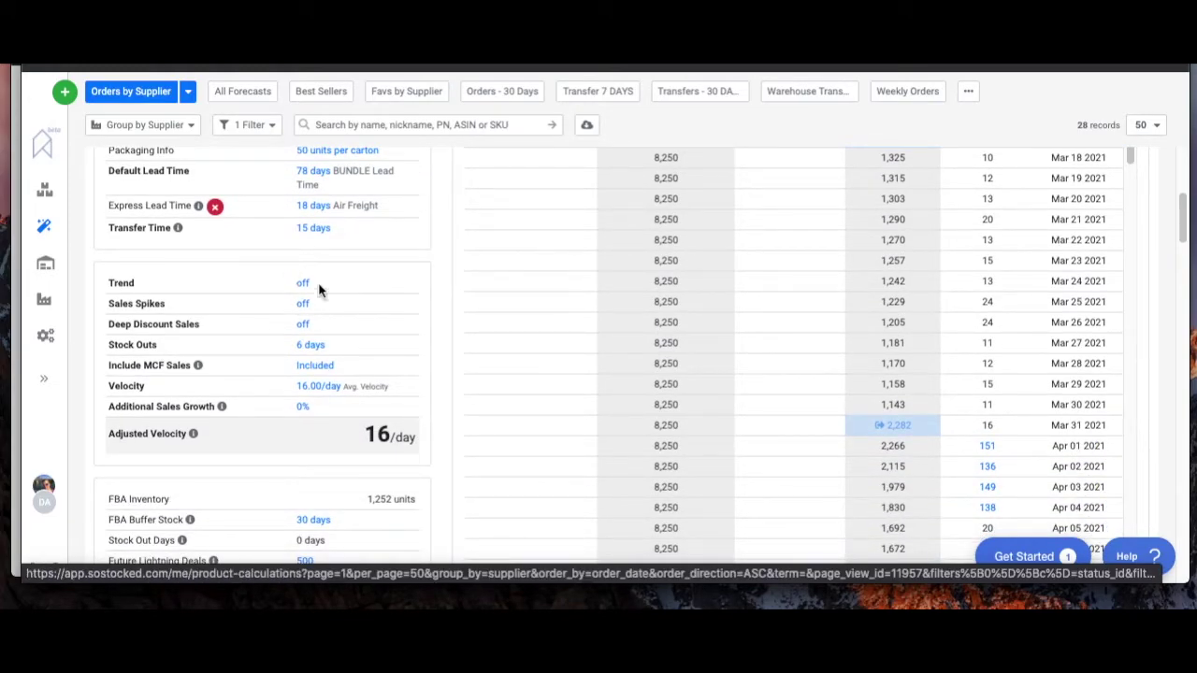
# - Include the 66% year-to-date trend and save it for this product only
pyautogui.click(302, 284)
pyautogui.click(348, 185)
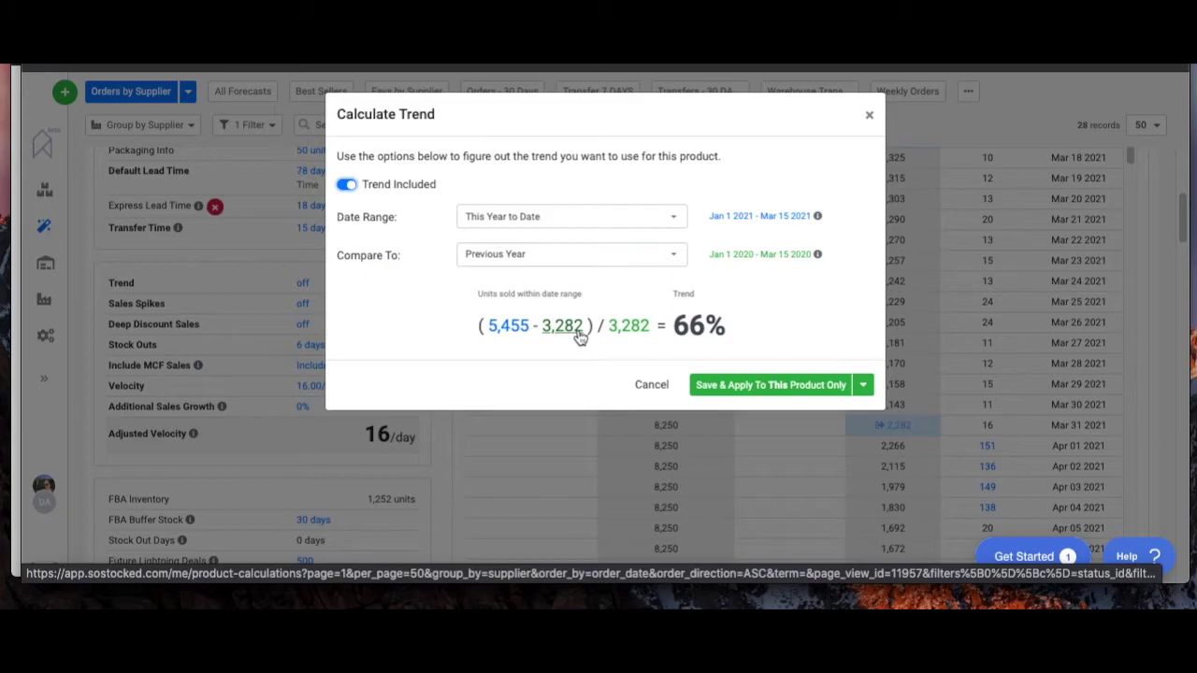
pyautogui.click(793, 386)
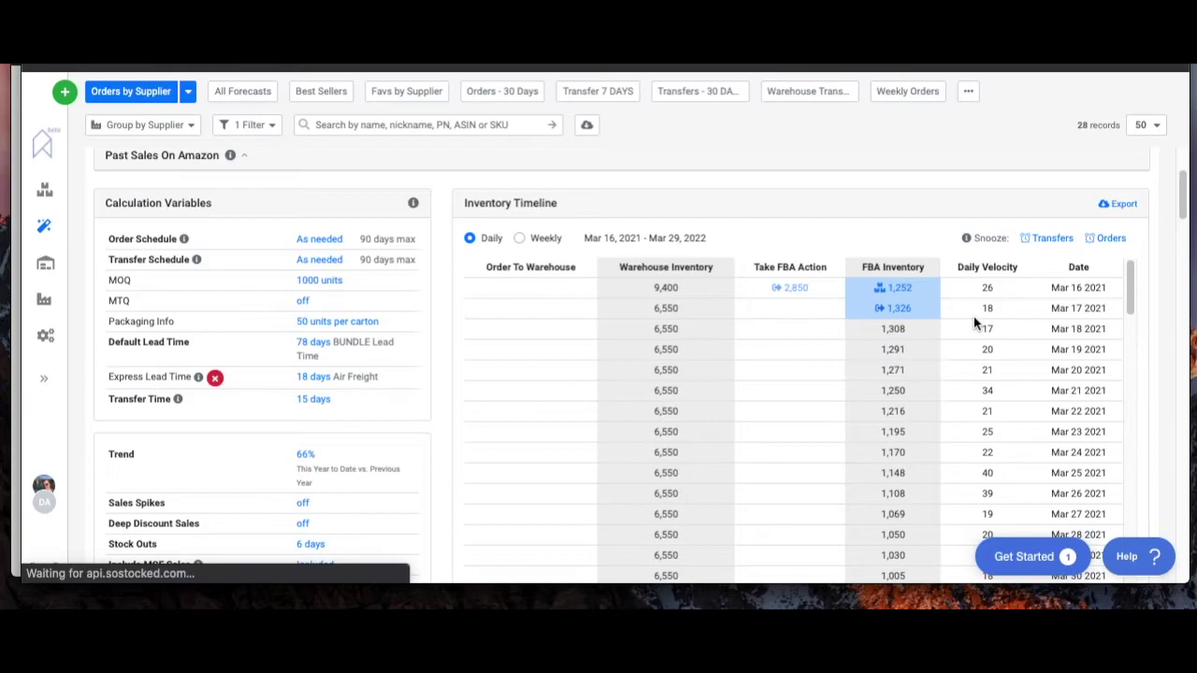
pyautogui.scroll(1, 974, 316)
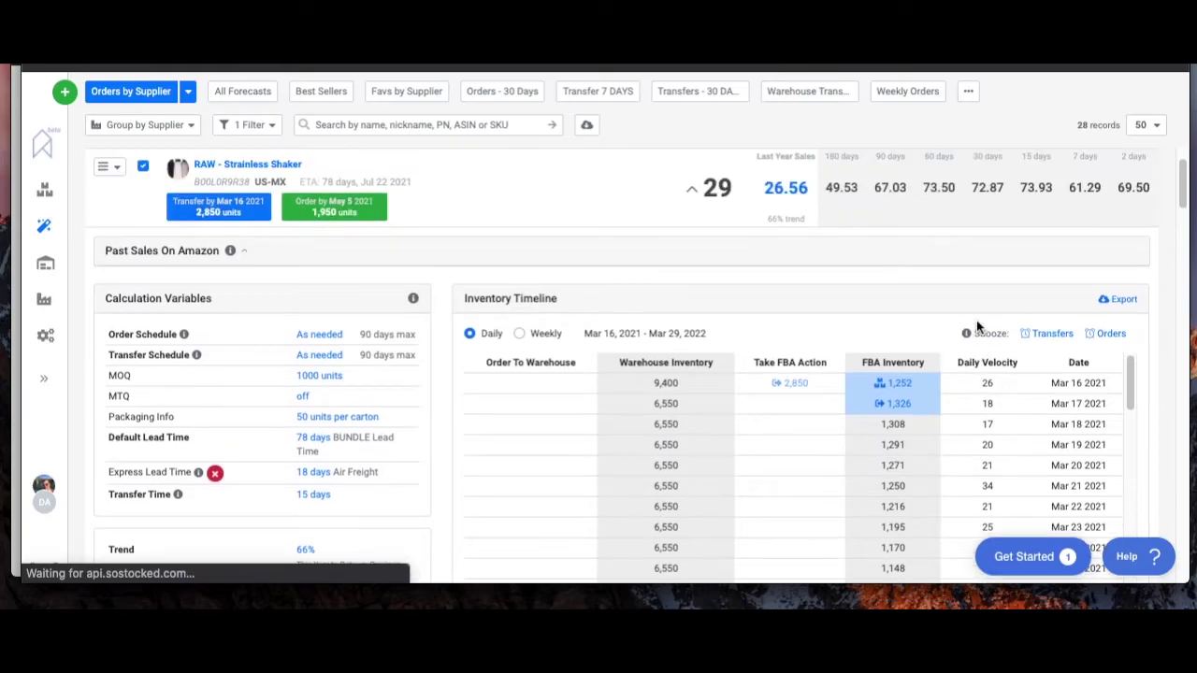
pyautogui.click(778, 192)
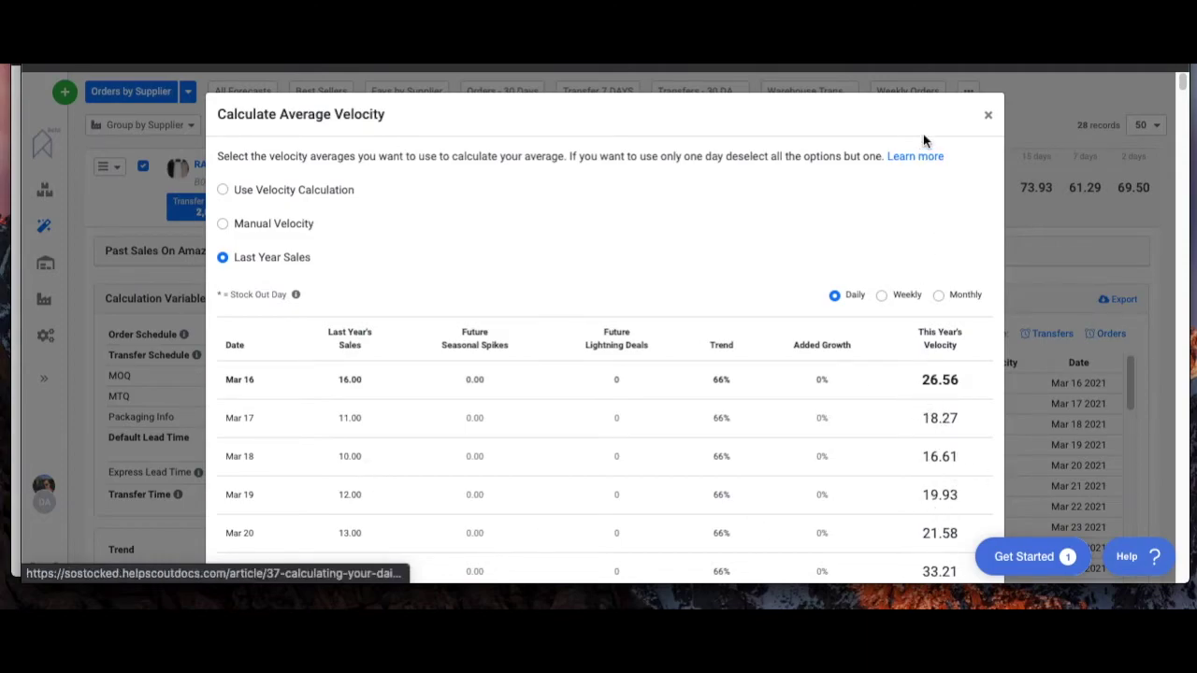
pyautogui.click(988, 118)
pyautogui.scroll(-5, 529, 251)
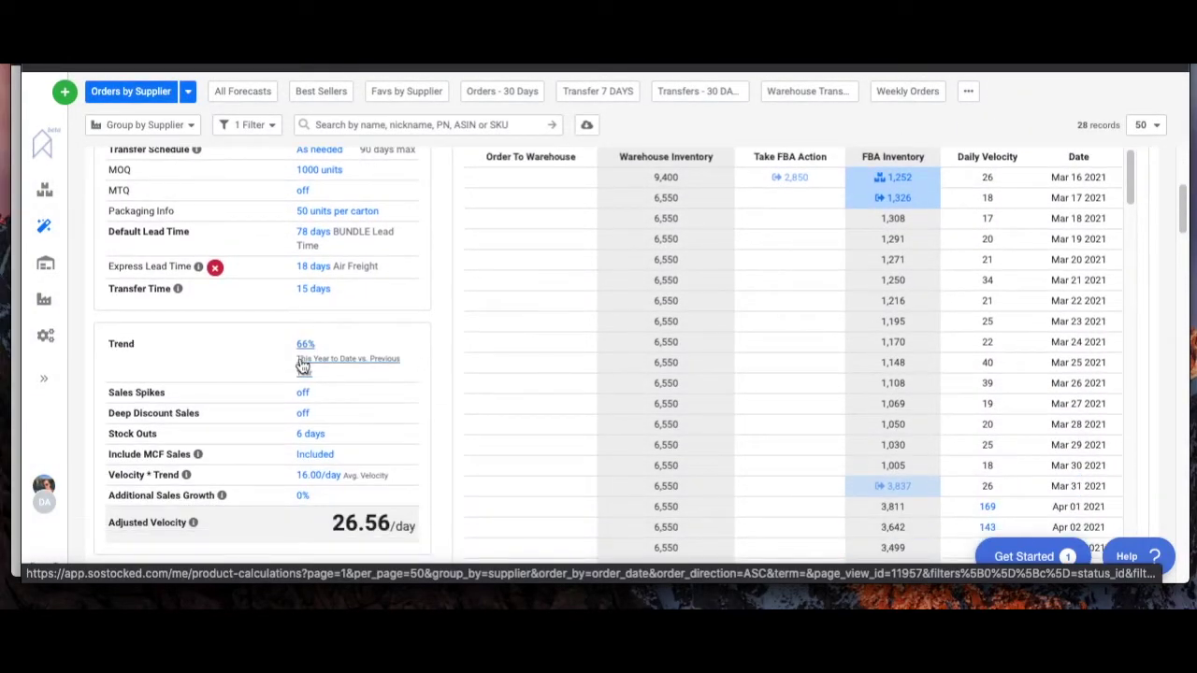
pyautogui.scroll(-3, 302, 365)
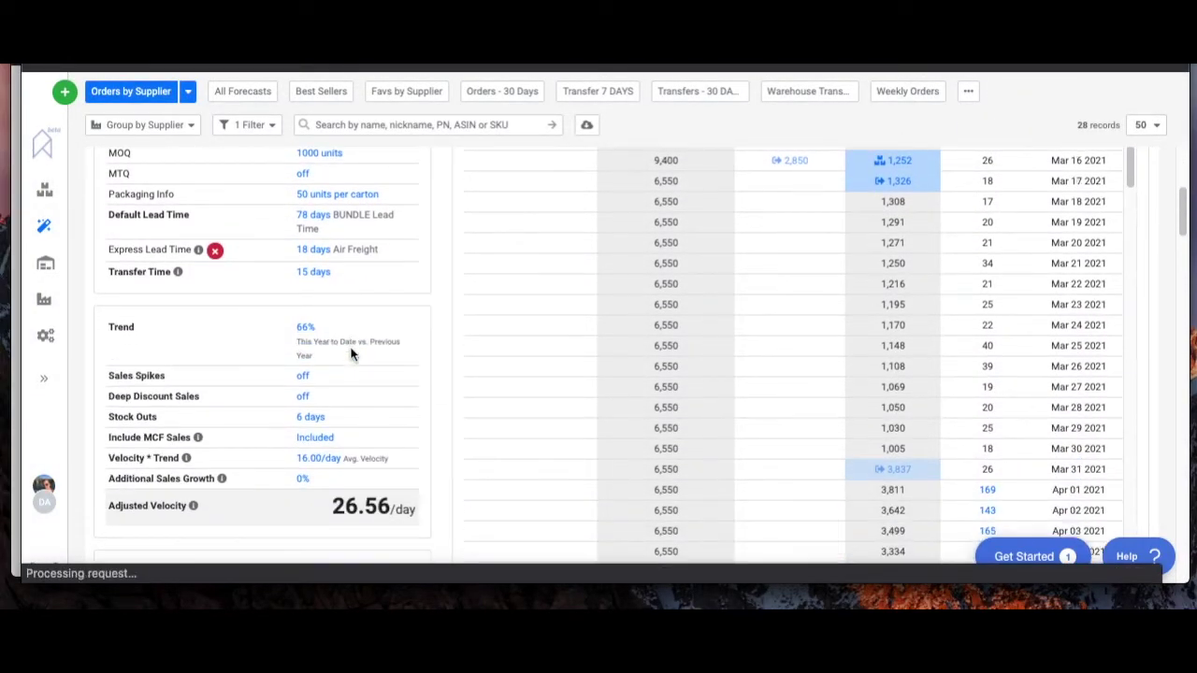
pyautogui.click(304, 363)
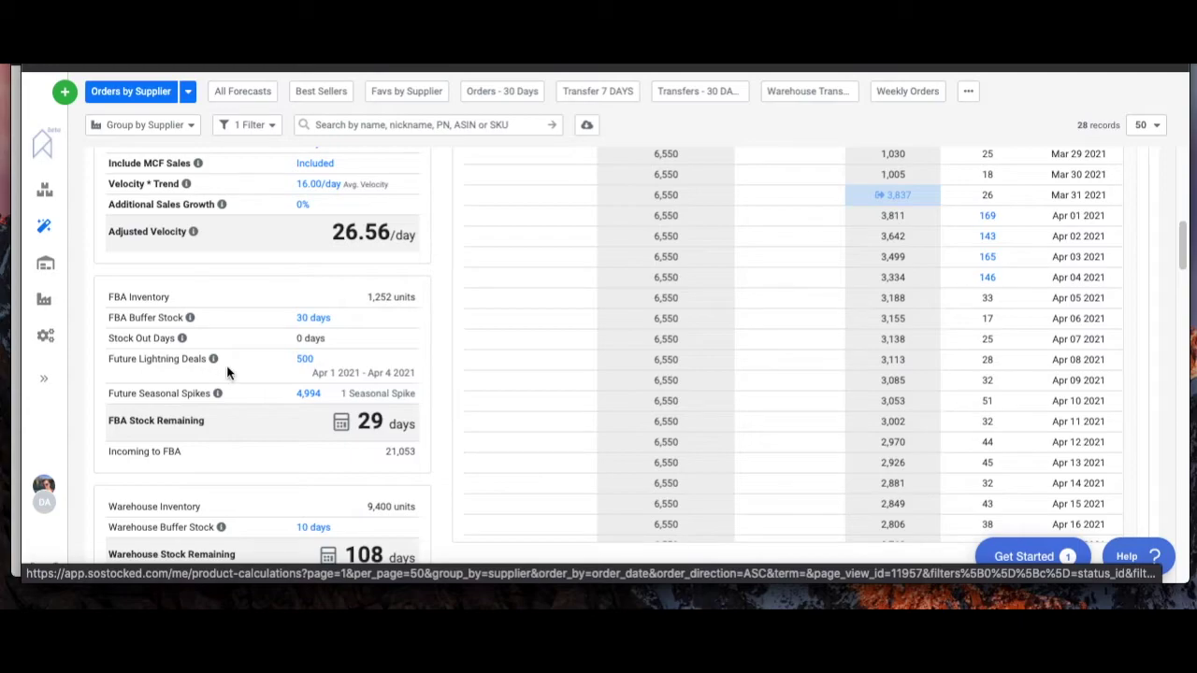
pyautogui.click(304, 361)
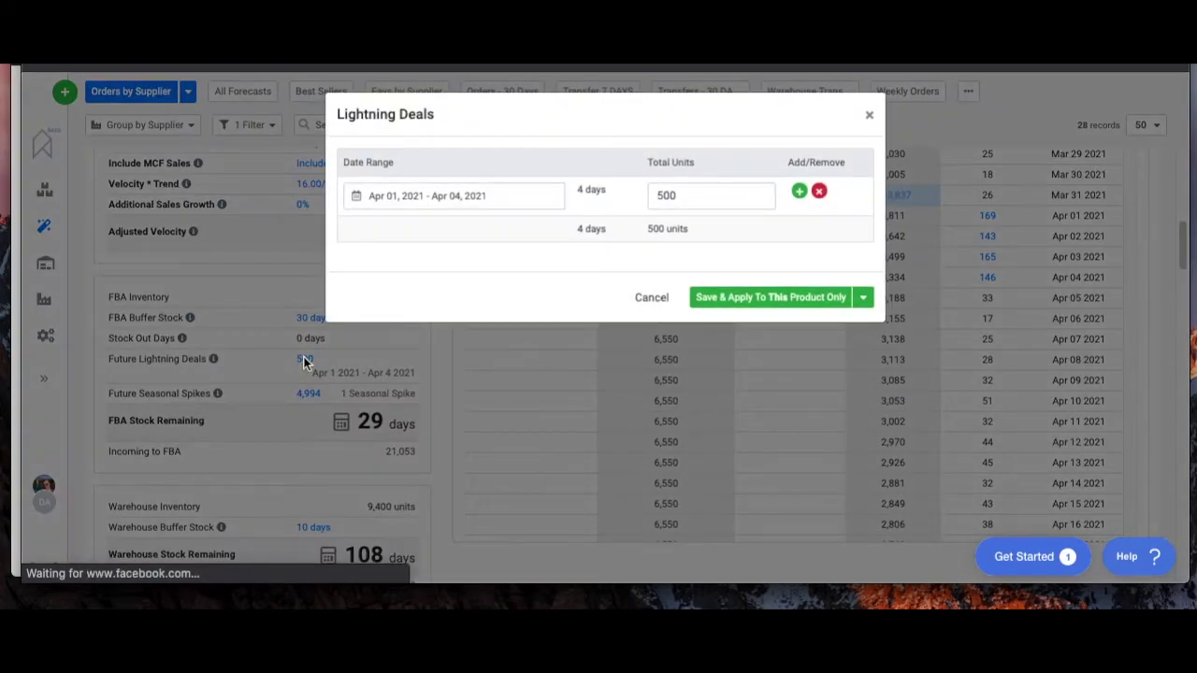
pyautogui.click(395, 203)
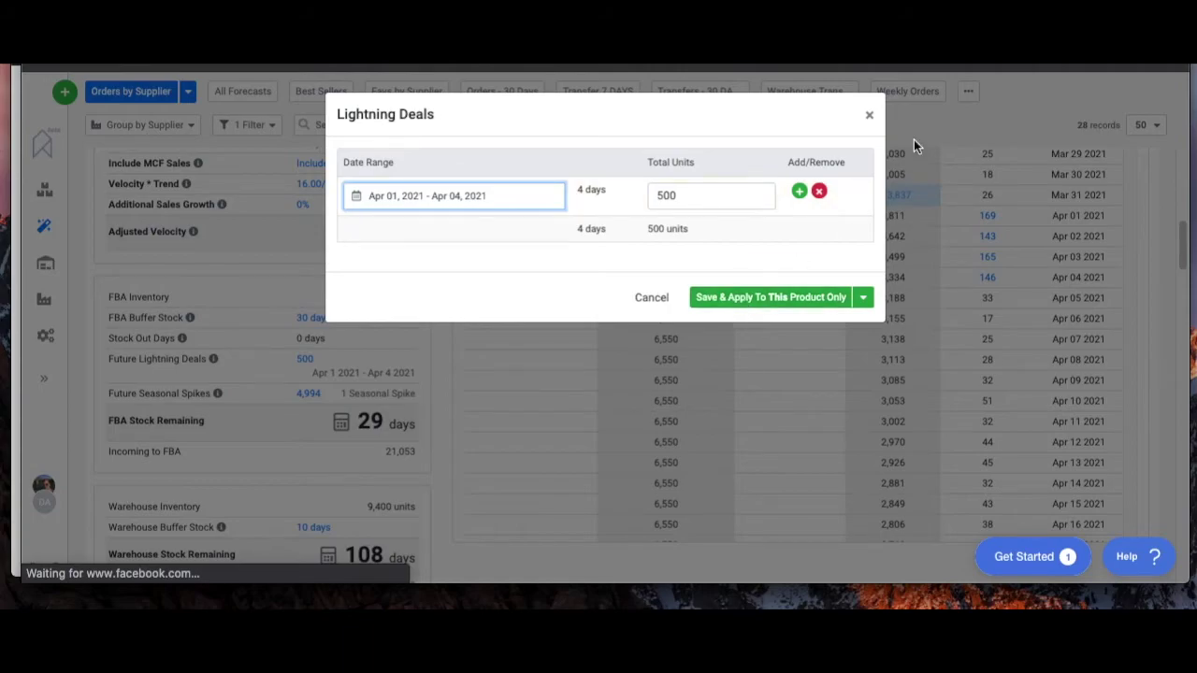
pyautogui.click(869, 118)
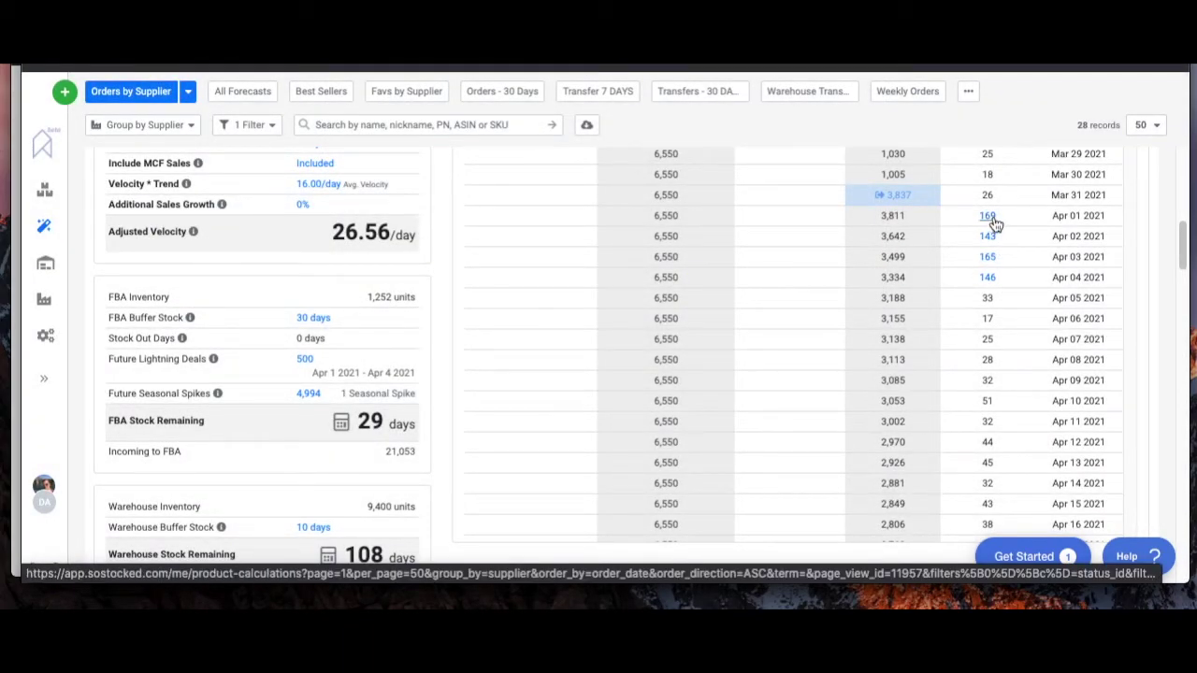
pyautogui.moveTo(995, 224)
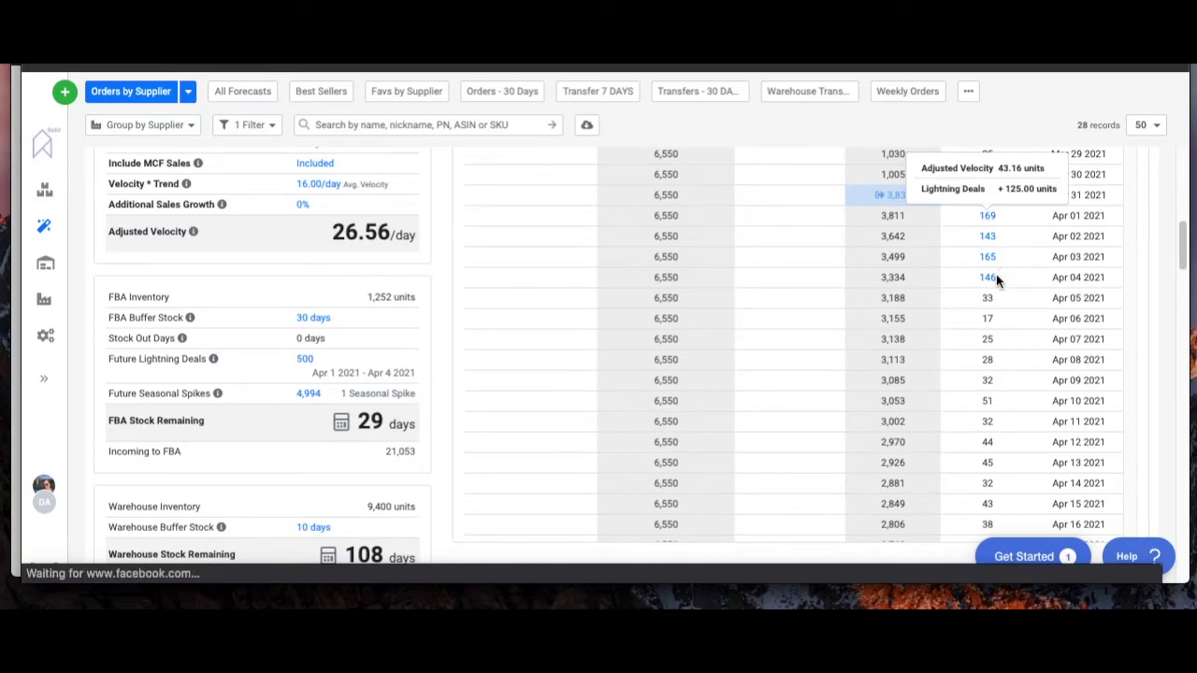
pyautogui.click(990, 219)
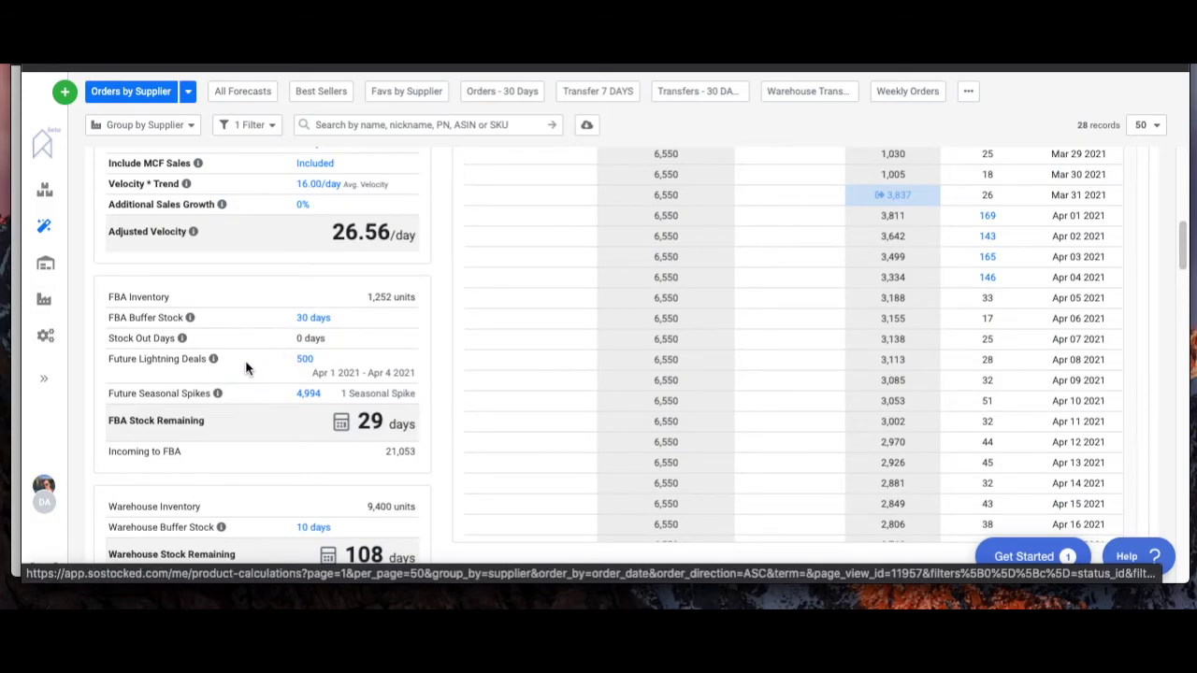
pyautogui.scroll(-1, 251, 365)
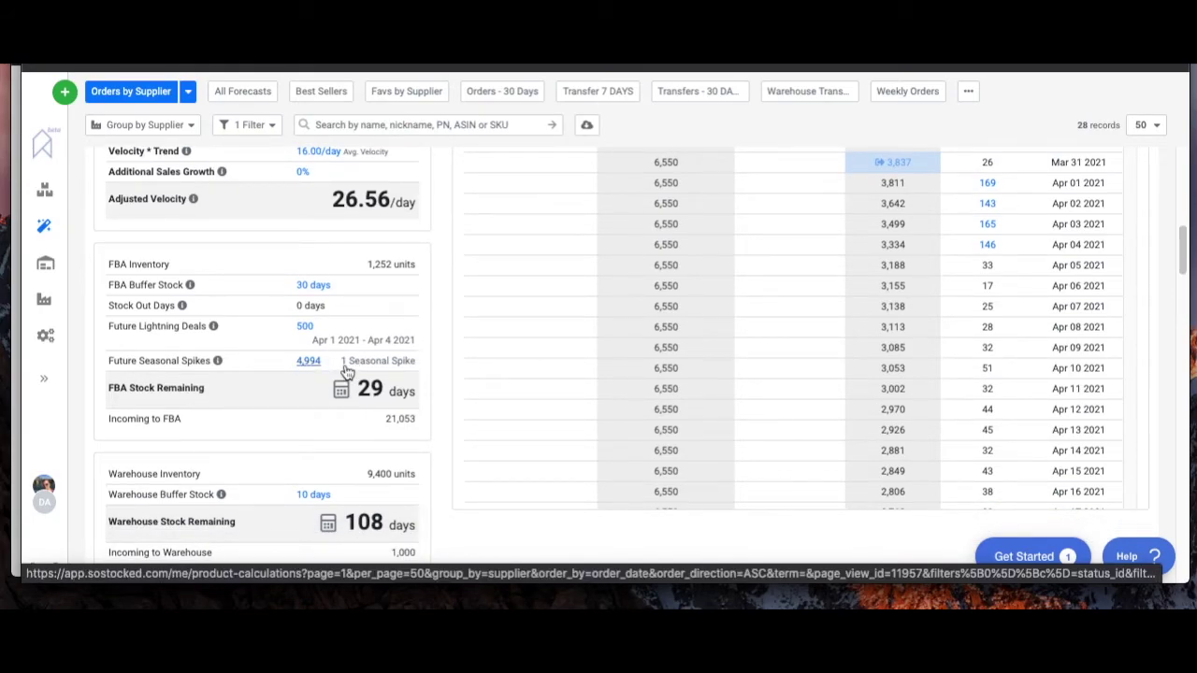
pyautogui.moveTo(217, 365)
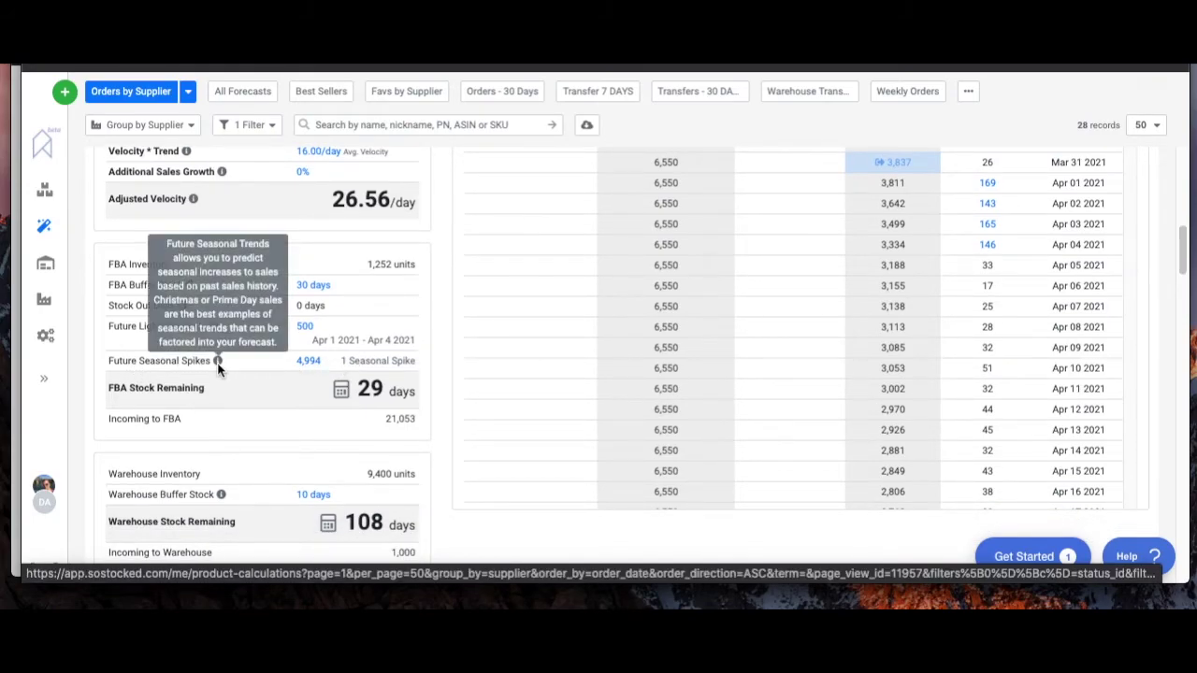
pyautogui.click(309, 361)
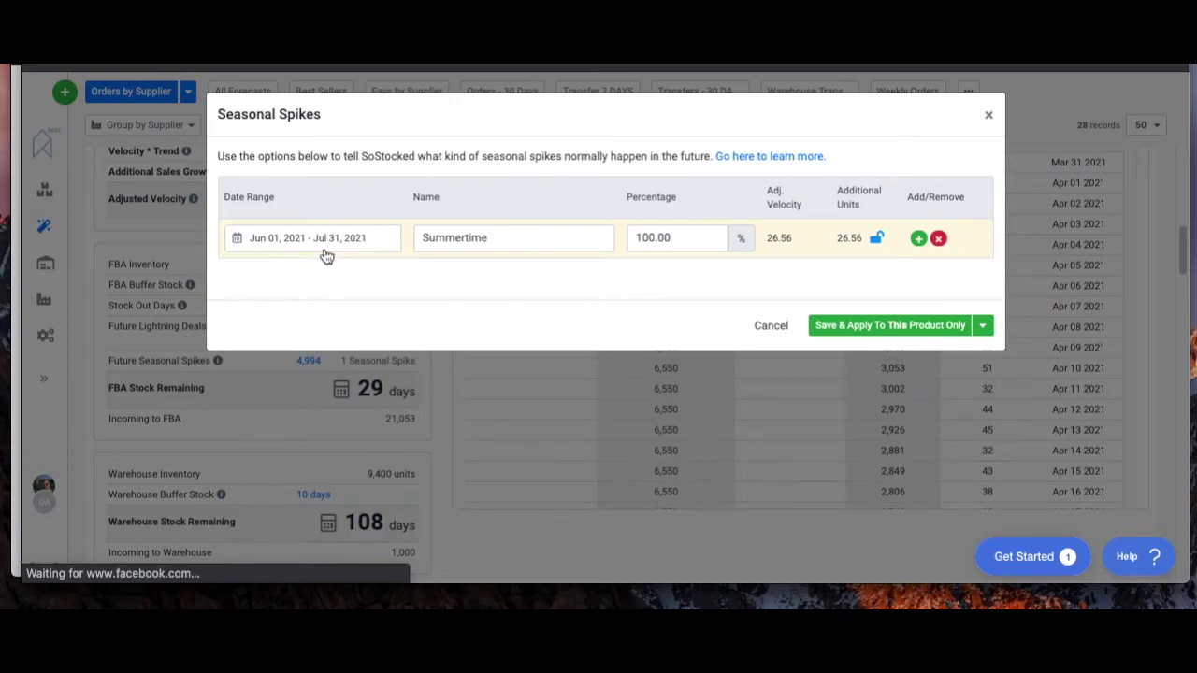
pyautogui.click(324, 247)
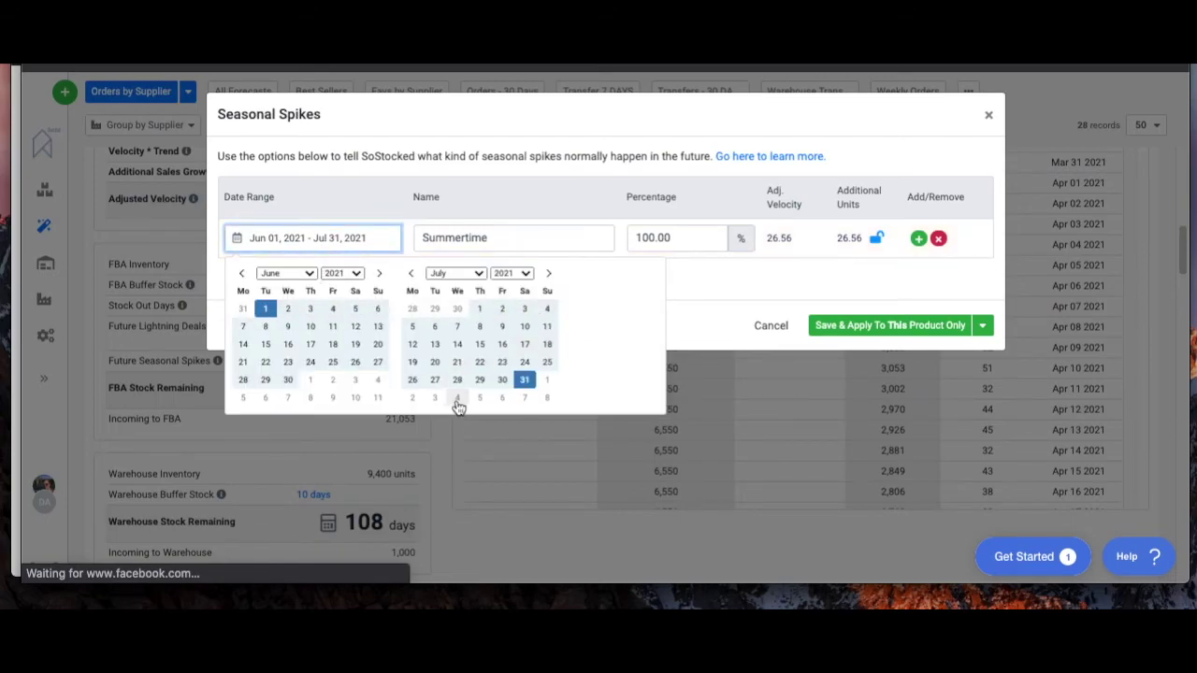
pyautogui.click(529, 239)
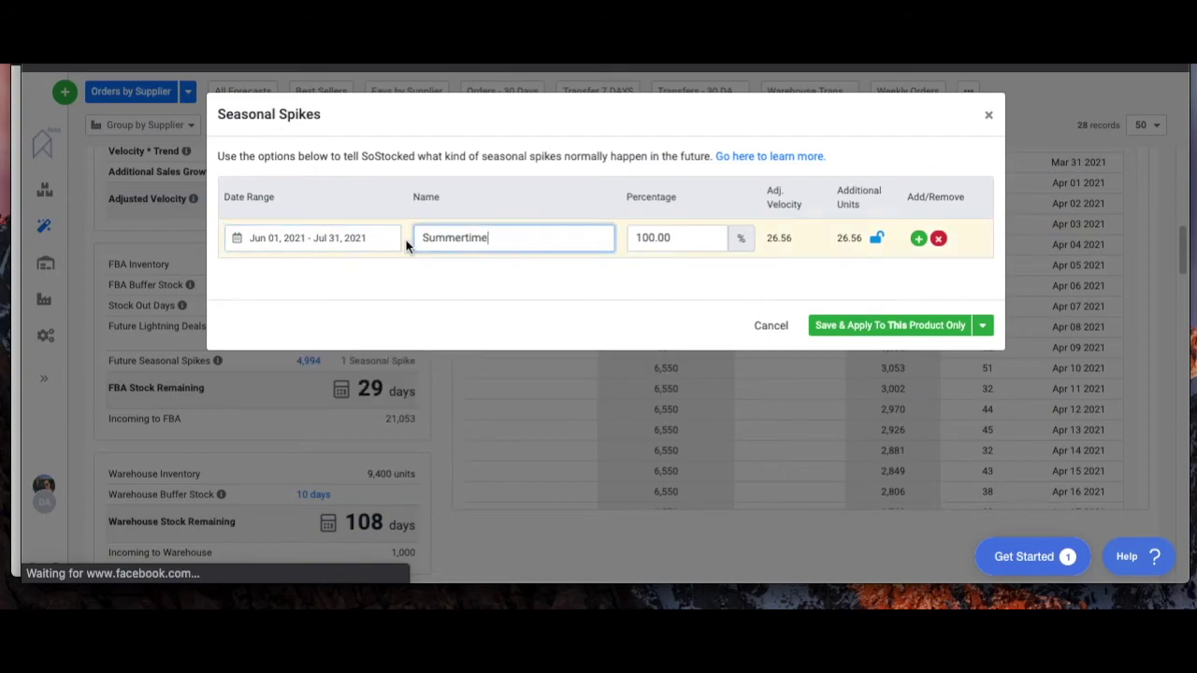
pyautogui.click(644, 238)
pyautogui.write('5')
pyautogui.press('BackSpace')
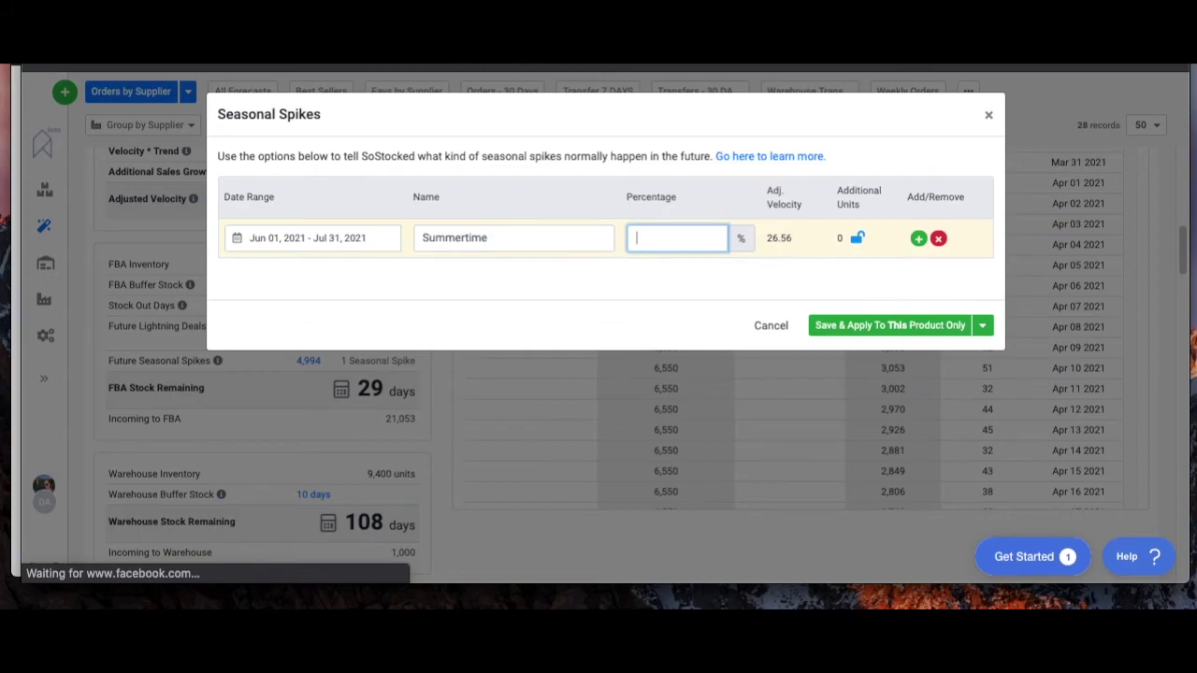
pyautogui.write('-25')
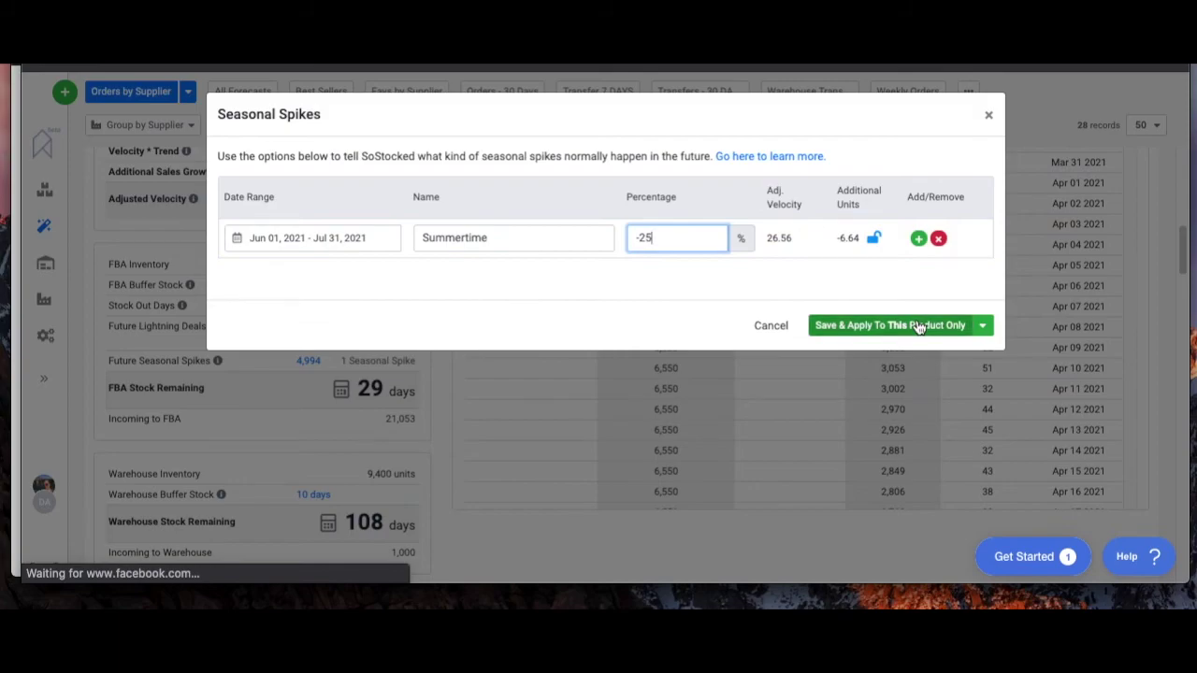
pyautogui.click(989, 119)
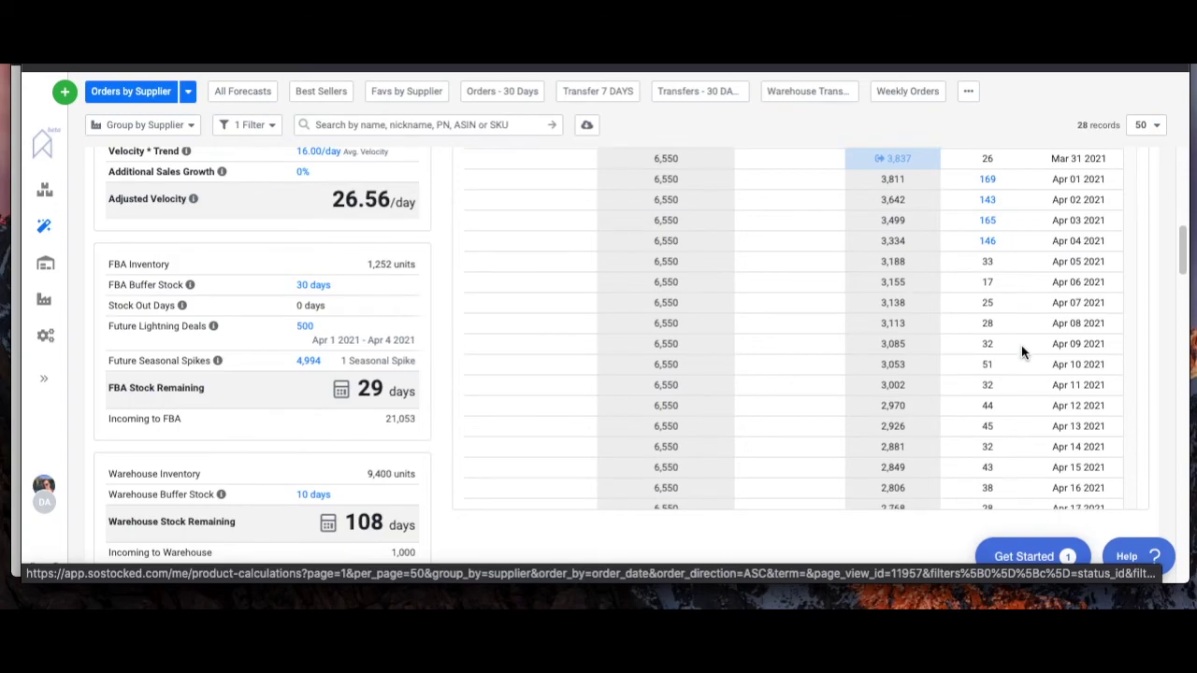
pyautogui.scroll(-3, 1022, 352)
pyautogui.scroll(-9, 1021, 346)
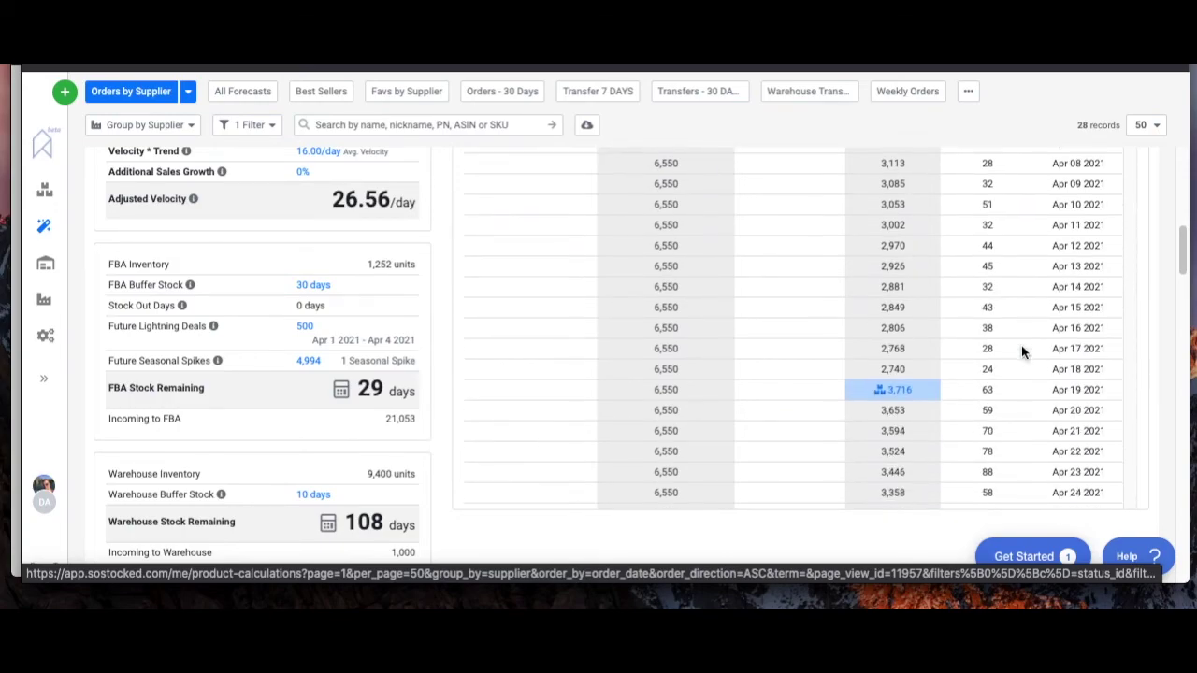
pyautogui.scroll(-14, 1021, 352)
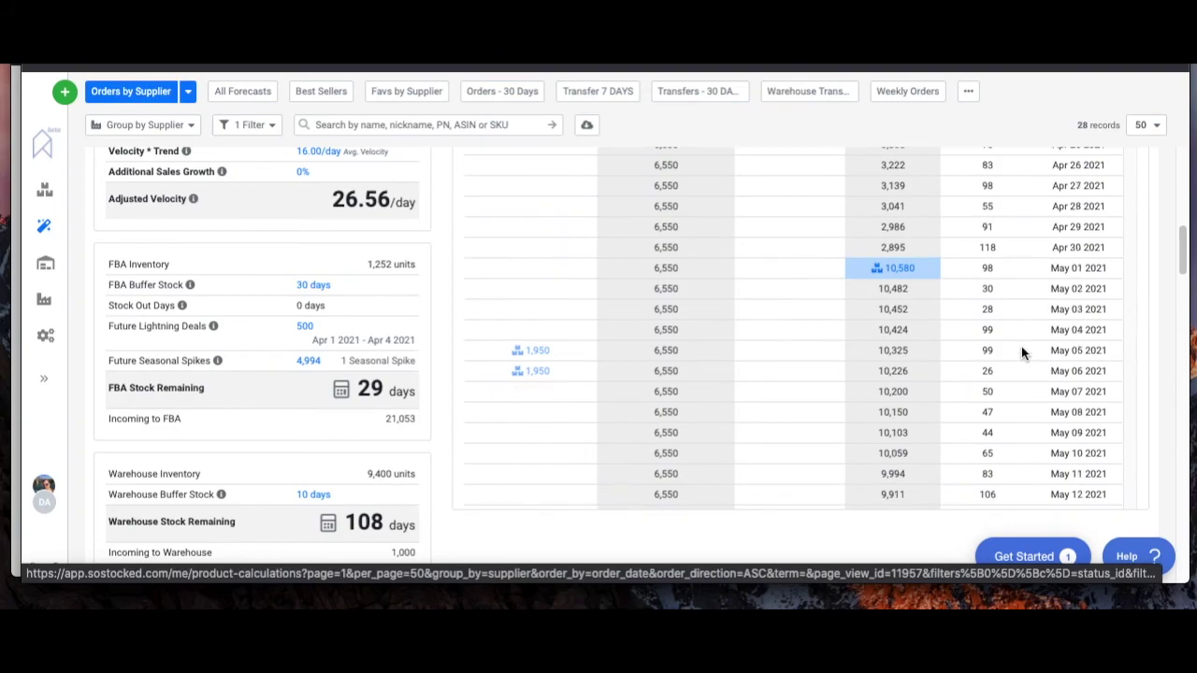
pyautogui.scroll(-2, 1021, 352)
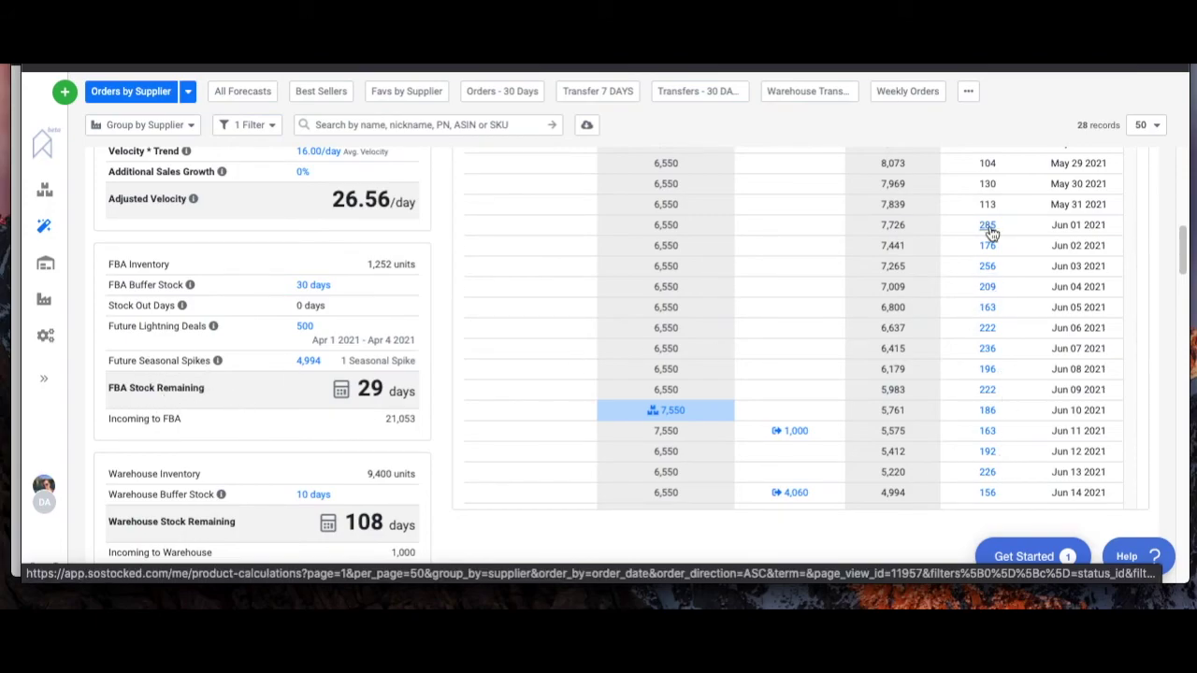
pyautogui.moveTo(988, 232)
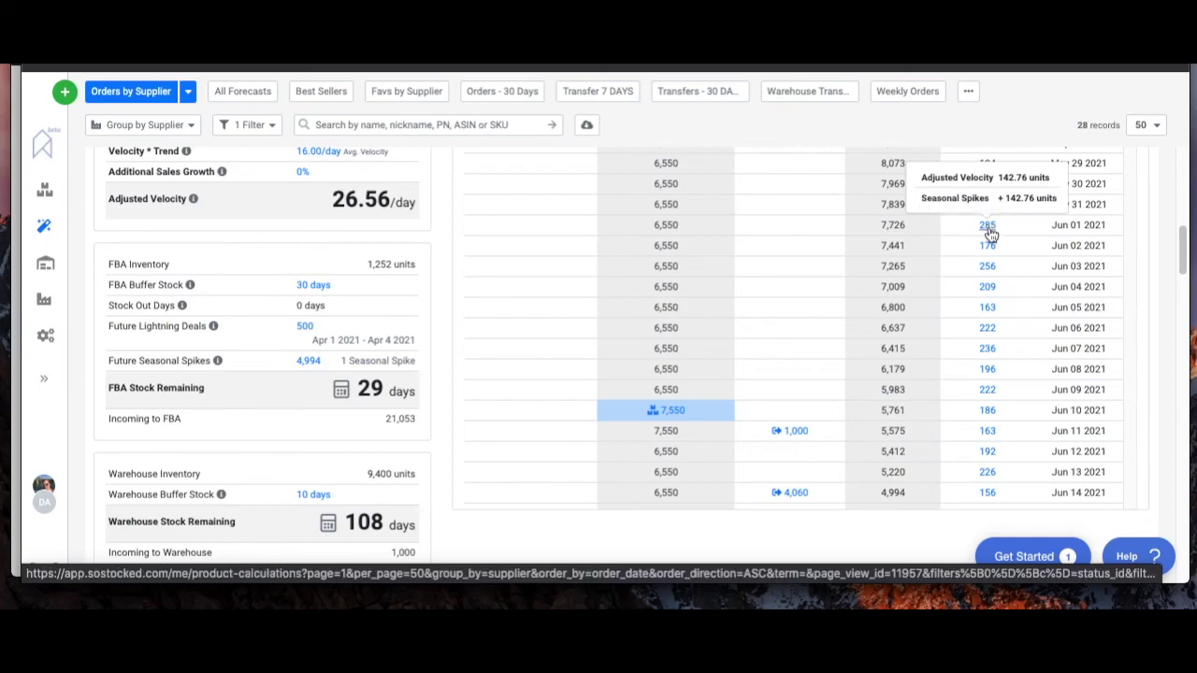
pyautogui.scroll(-4, 992, 238)
pyautogui.scroll(-8, 996, 241)
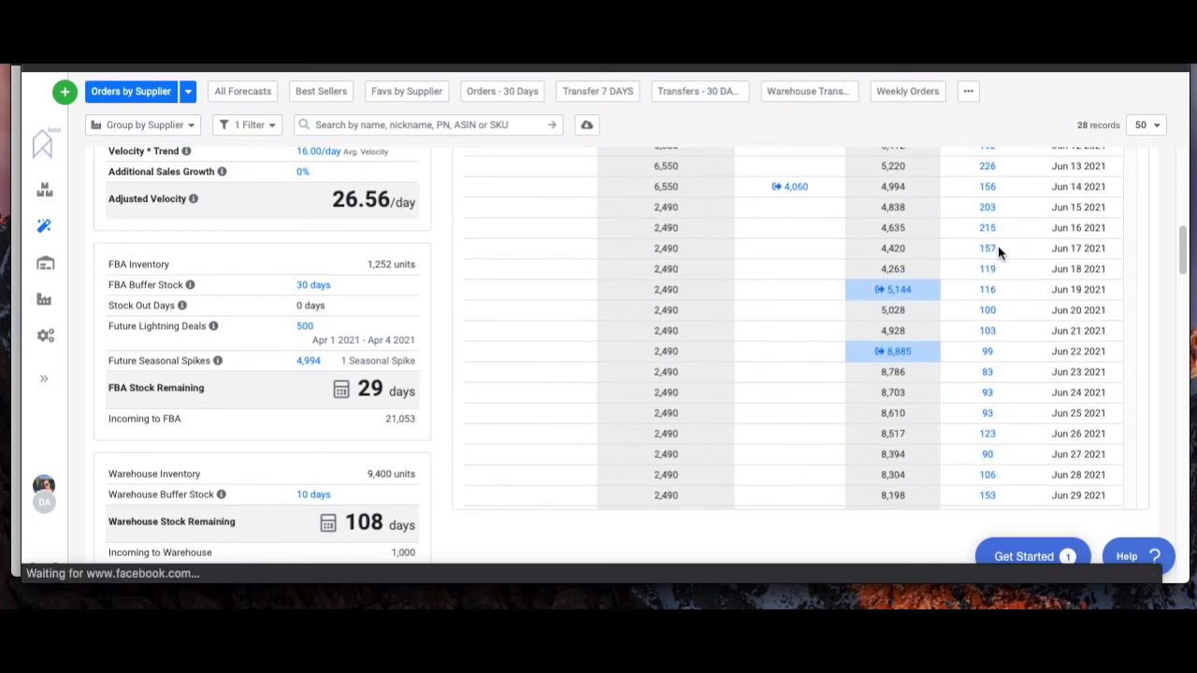
pyautogui.scroll(20, 723, 263)
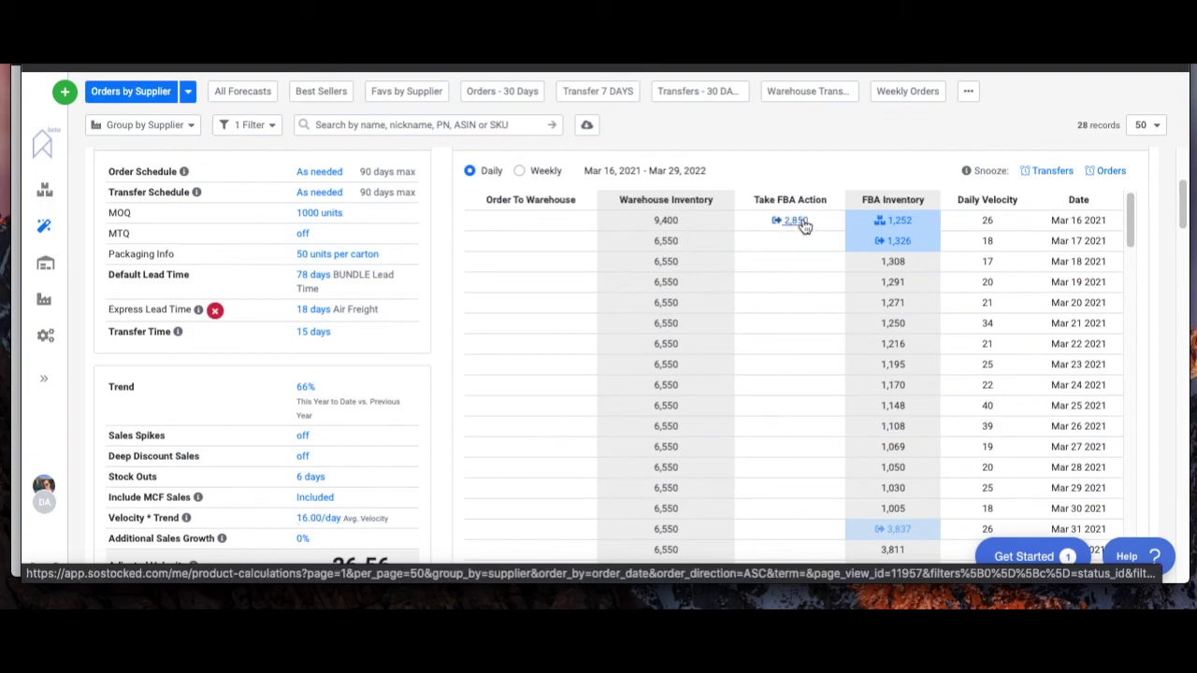
pyautogui.scroll(-3, 923, 489)
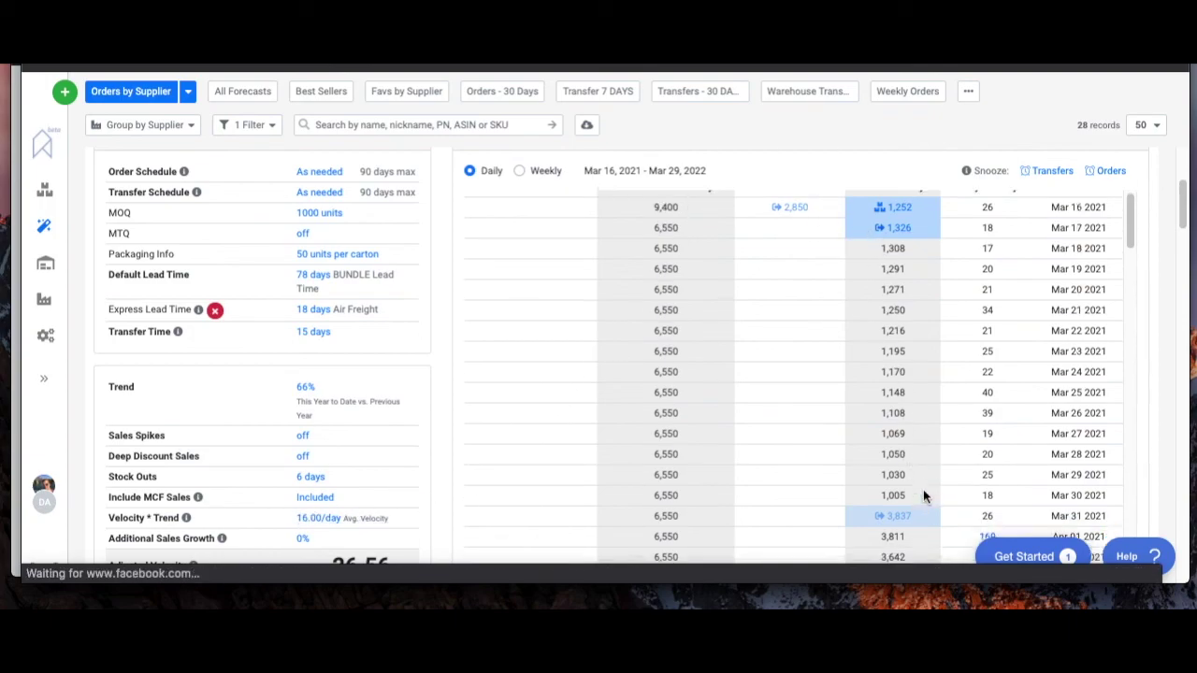
pyautogui.scroll(-3, 929, 492)
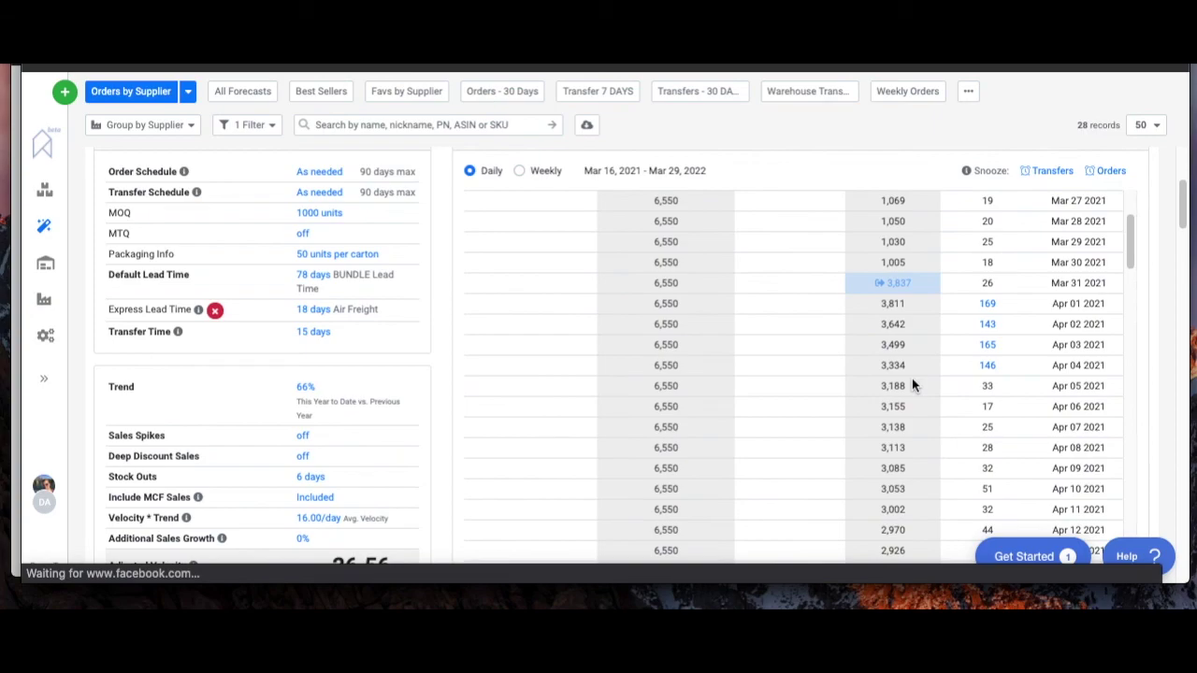
pyautogui.scroll(-3, 914, 384)
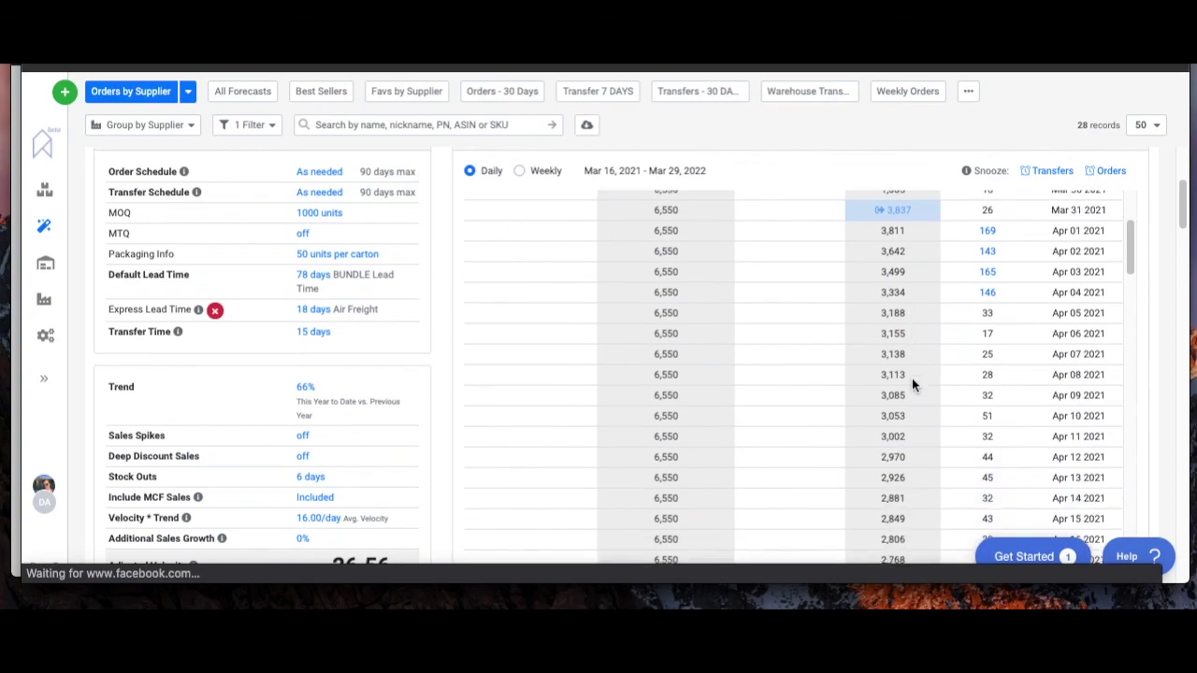
pyautogui.scroll(-5, 913, 382)
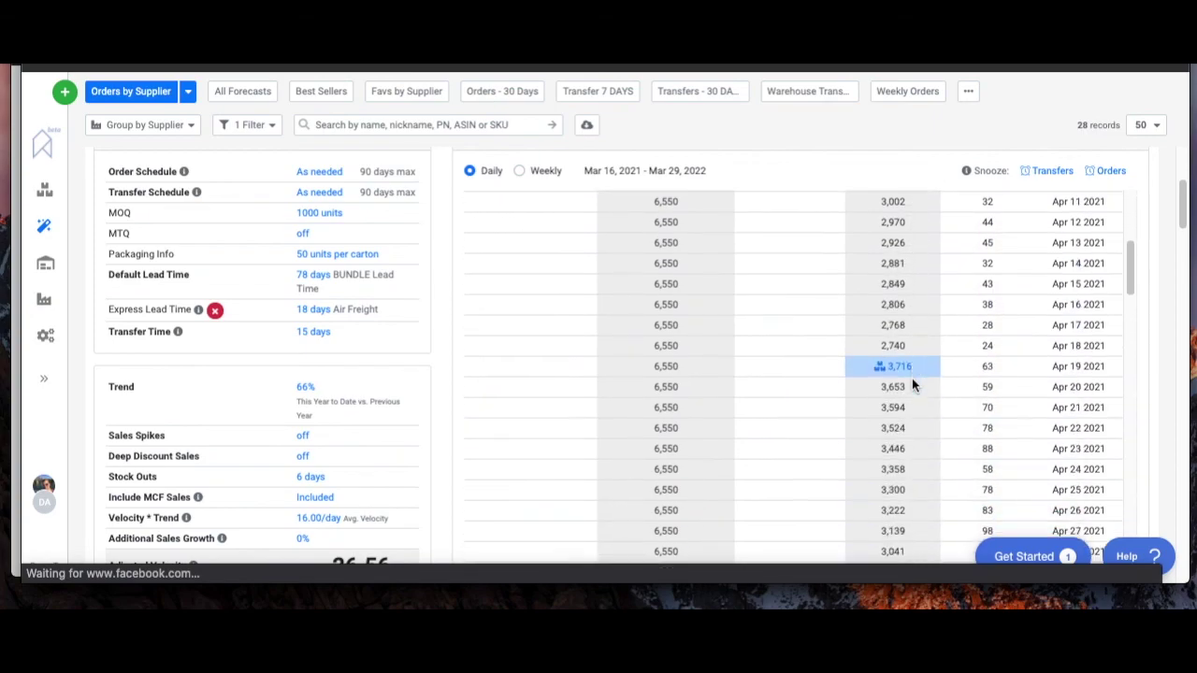
pyautogui.scroll(-4, 912, 383)
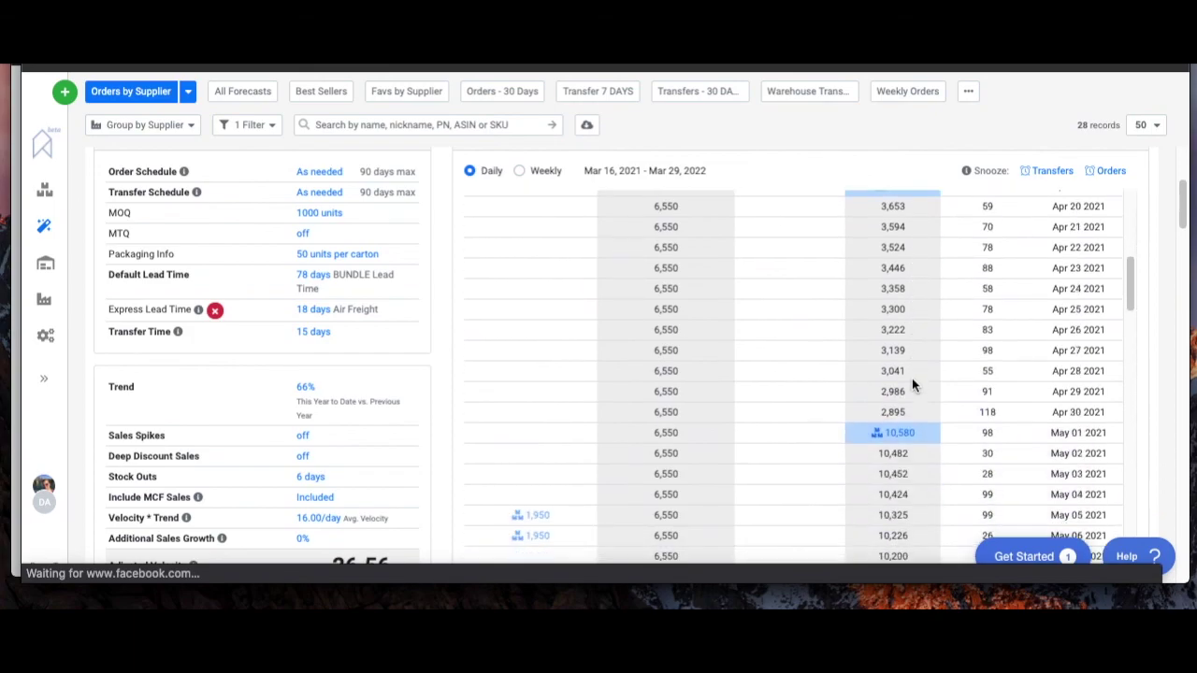
pyautogui.scroll(-5, 911, 377)
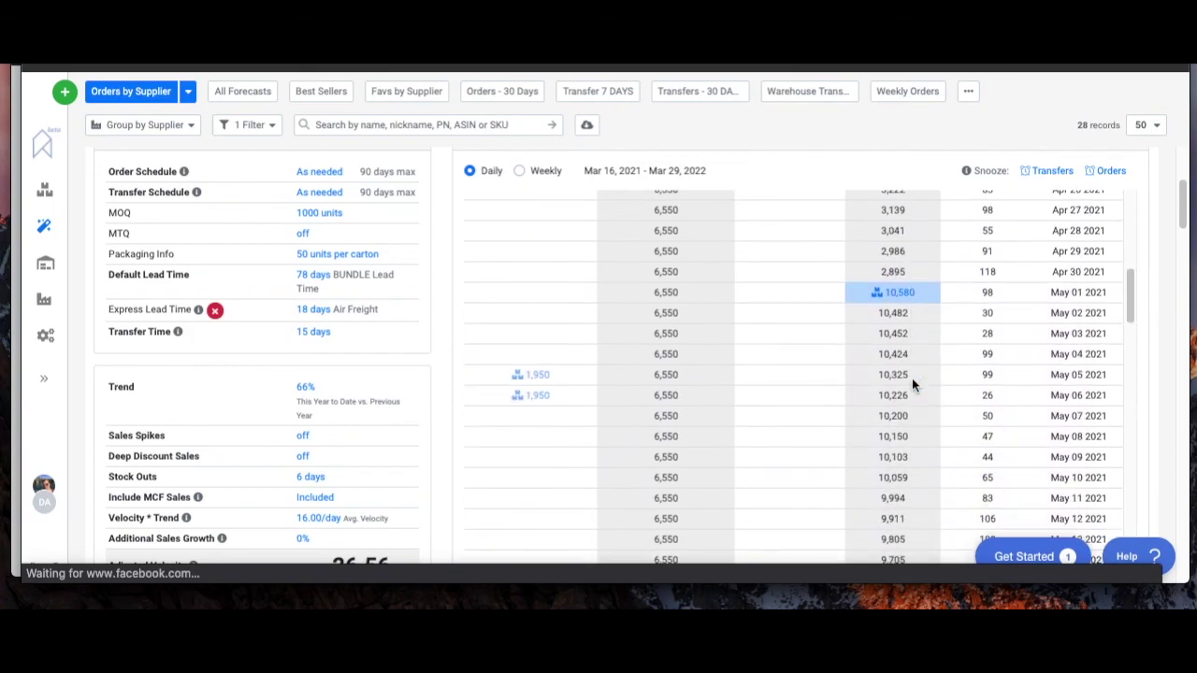
pyautogui.scroll(-9, 912, 377)
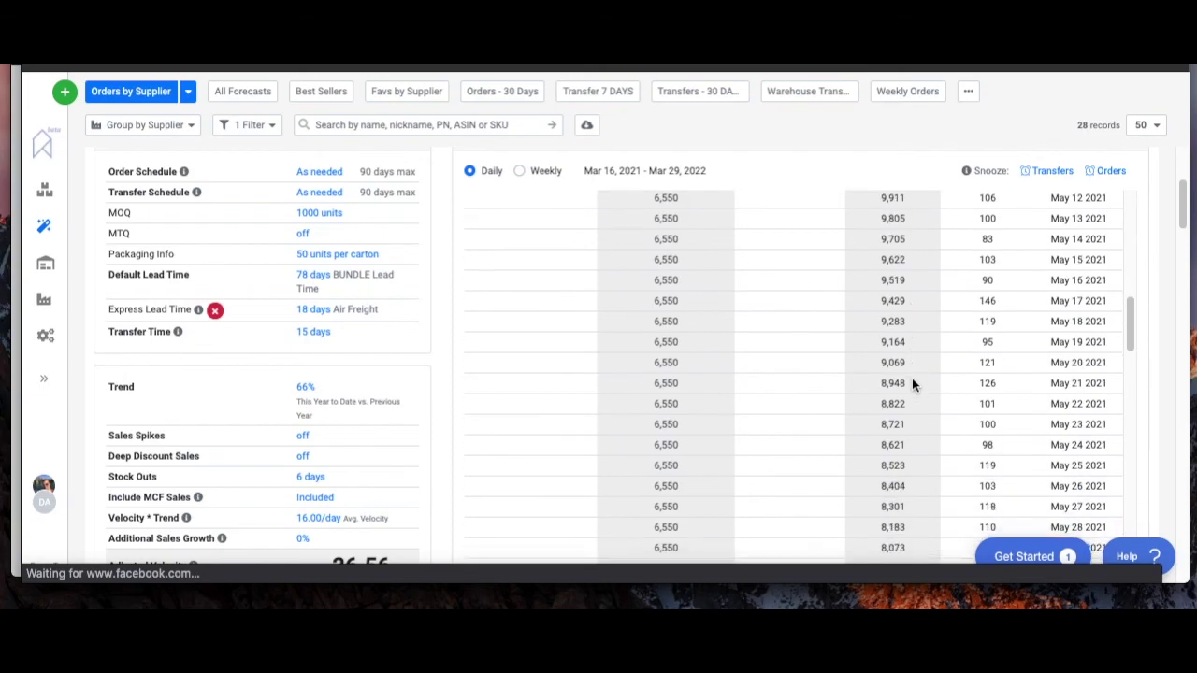